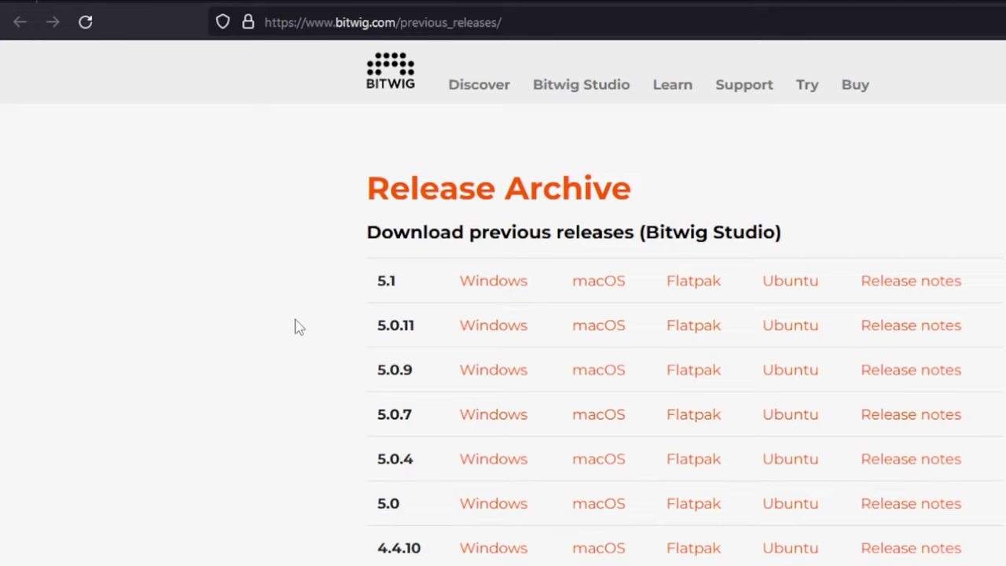
# Step: Scroll to the bottom of the Release Archive and open the Bitwig Studio 1.0.1 release notes
pyautogui.scroll(-6, 298, 330)
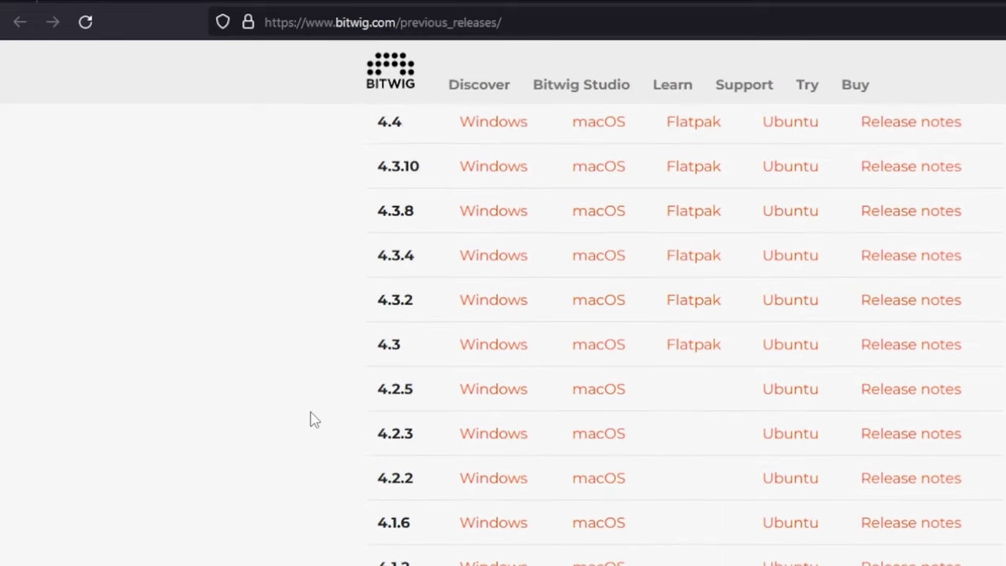
pyautogui.scroll(-20, 315, 432)
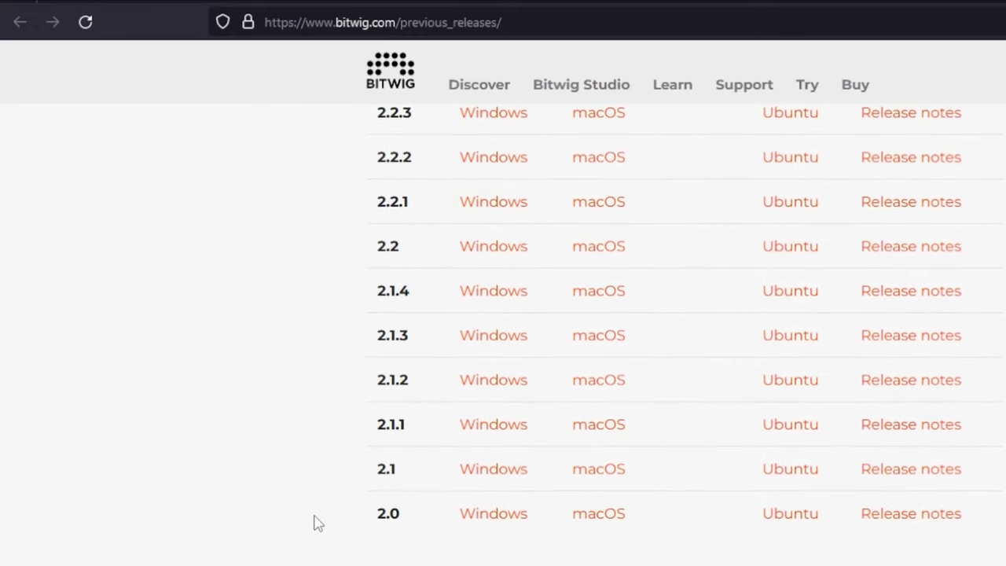
pyautogui.scroll(-15, 314, 523)
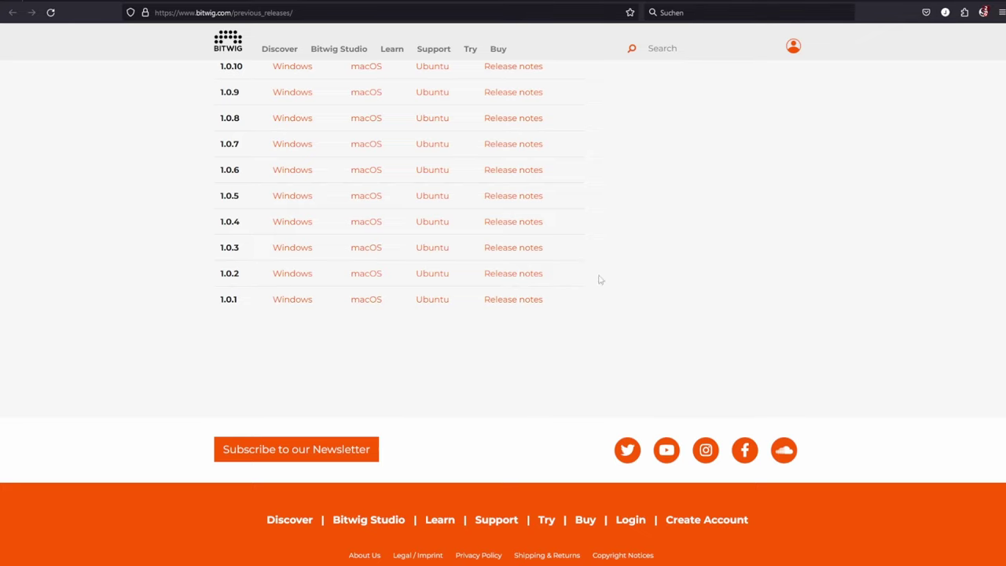
pyautogui.scroll(1, 606, 289)
pyautogui.scroll(3, 610, 291)
pyautogui.scroll(-2, 604, 291)
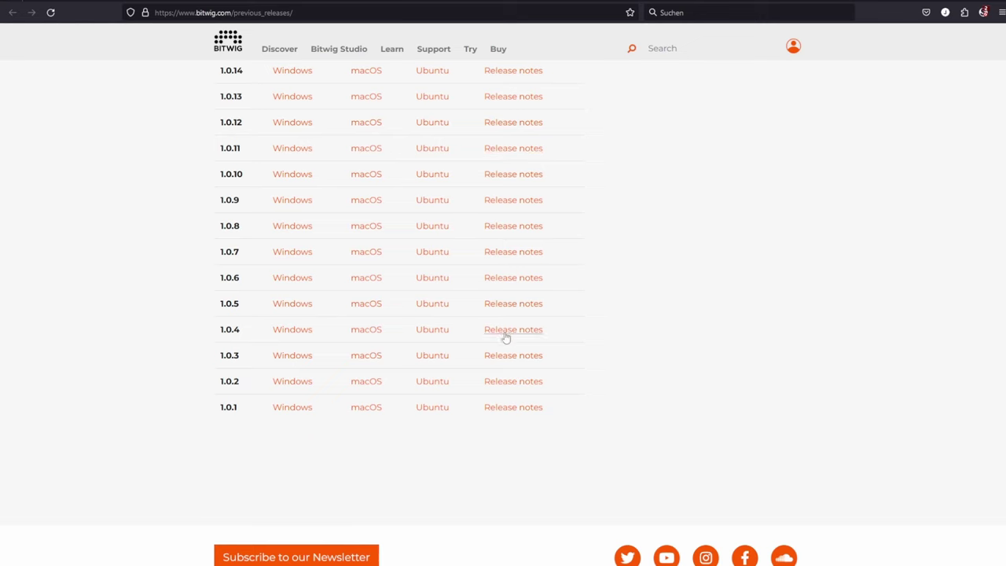
pyautogui.click(510, 408)
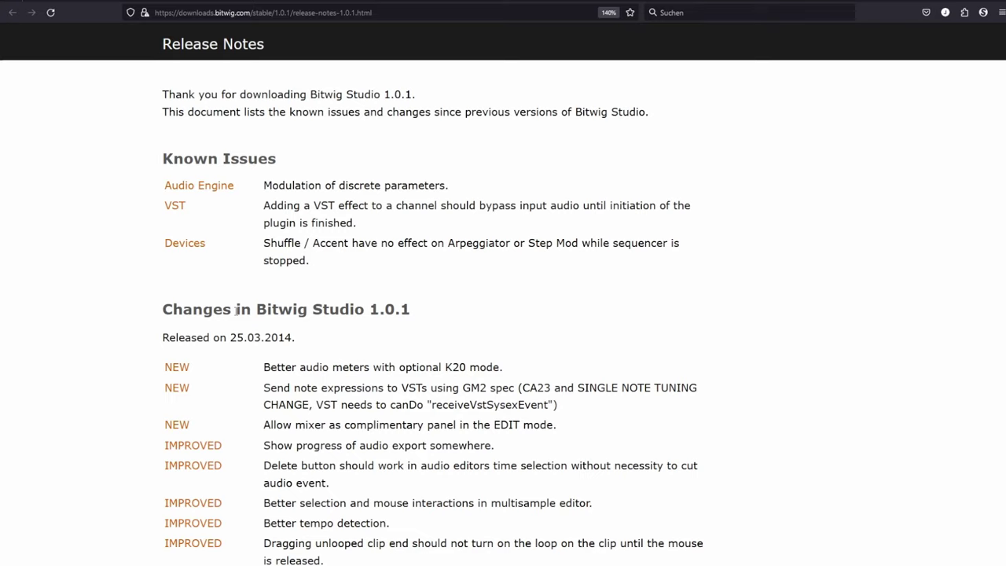
# Step: Highlight the 1.0.1 release date 25.03.2014, then clear the highlight
pyautogui.moveTo(232, 336); pyautogui.dragTo(322, 331)
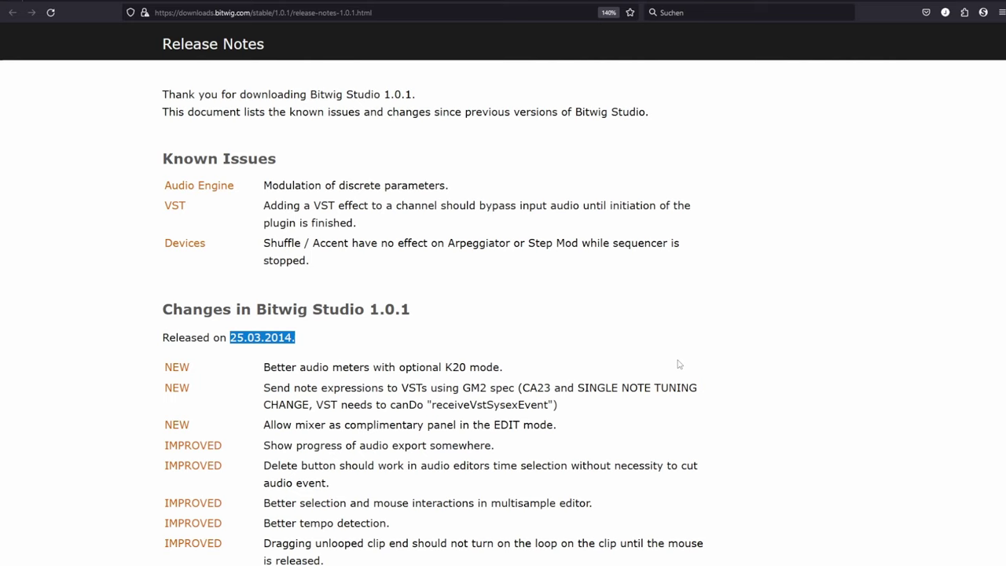
pyautogui.click(619, 293)
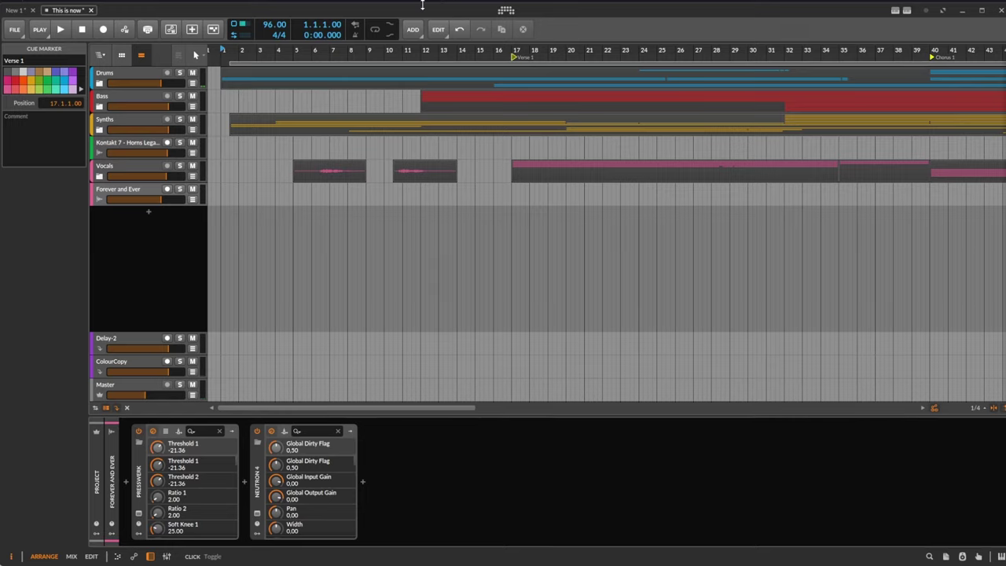
pyautogui.click(507, 11)
pyautogui.click(442, 38)
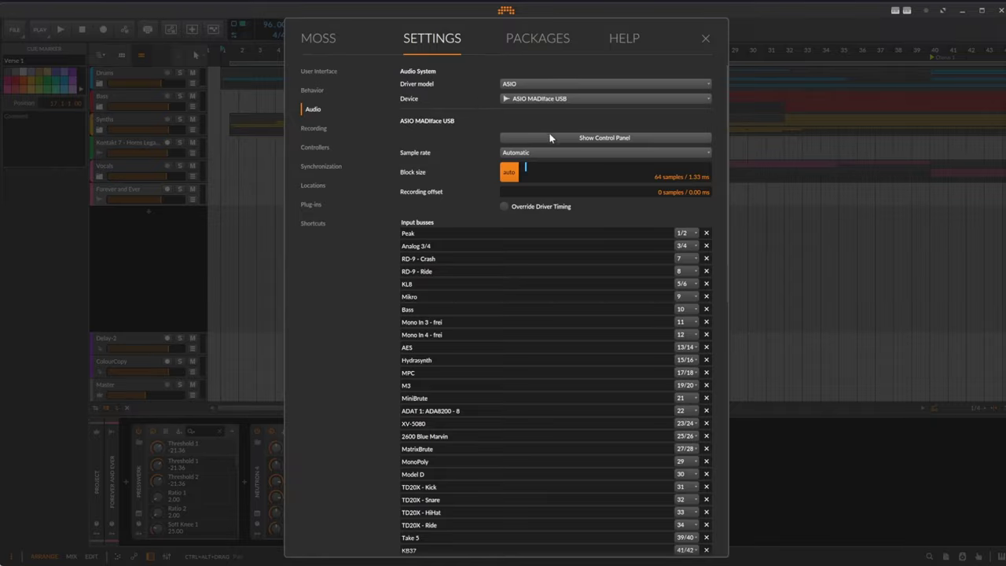
pyautogui.click(574, 138)
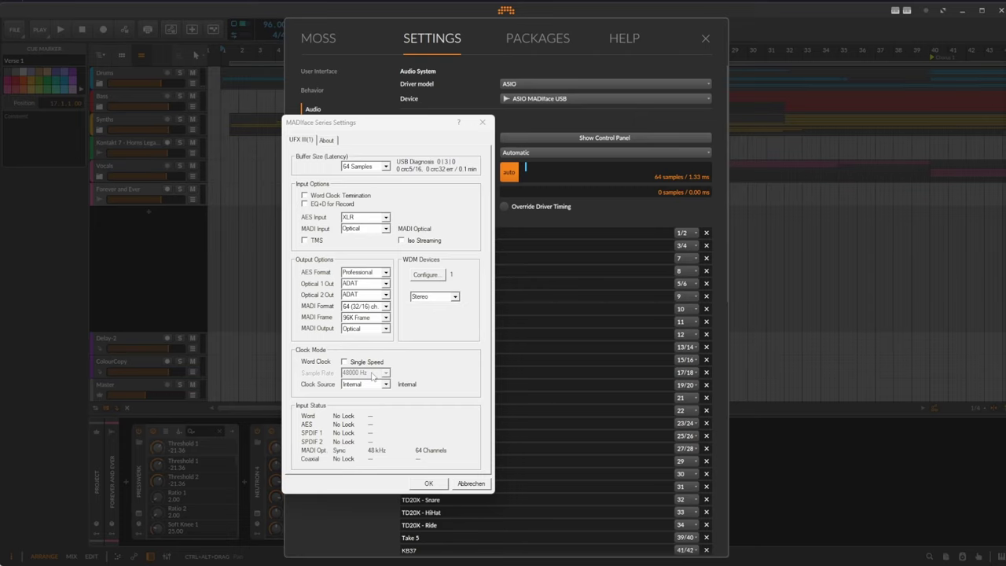
pyautogui.click(461, 483)
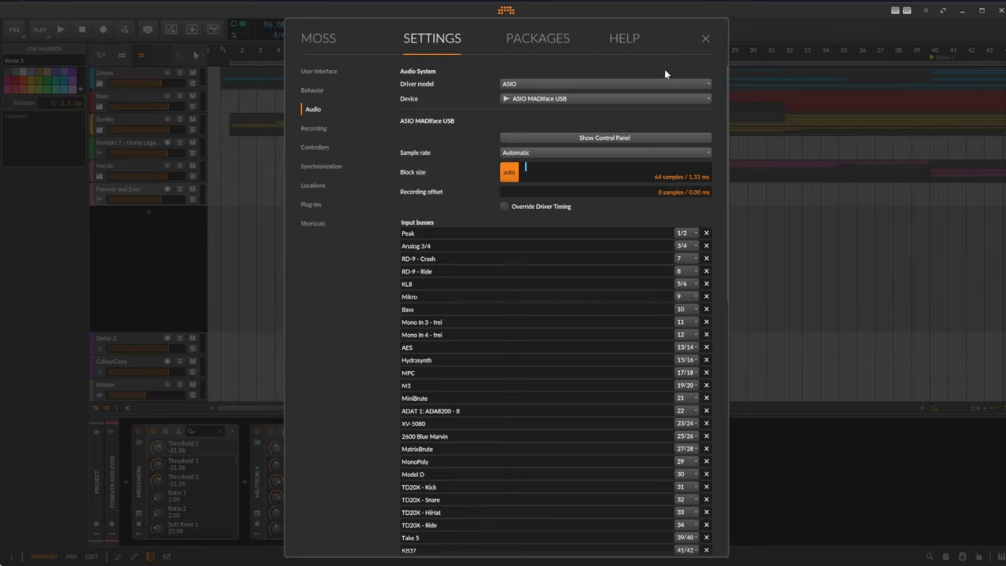
pyautogui.click(705, 38)
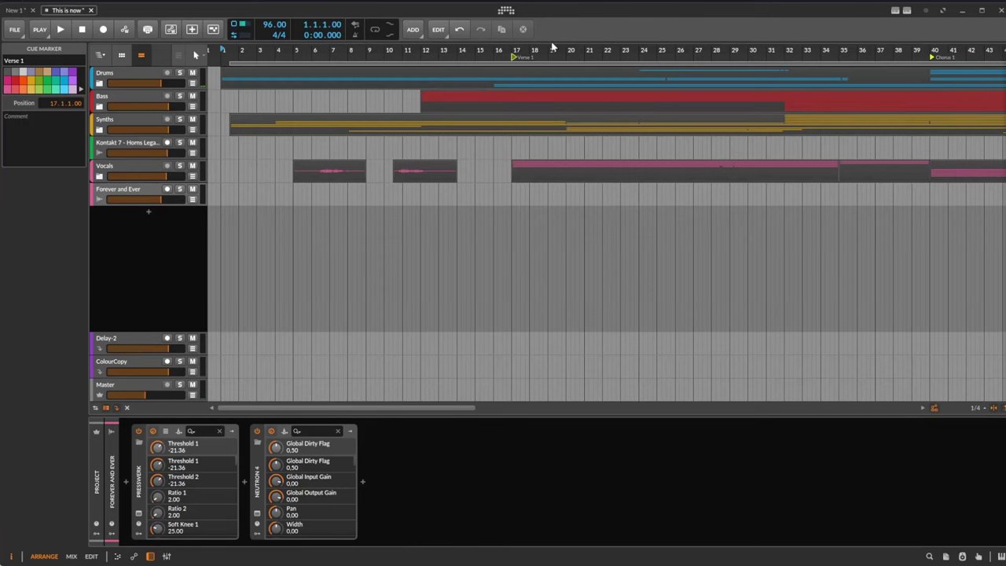
pyautogui.hotkey('ctrl', 'shift', 'r')
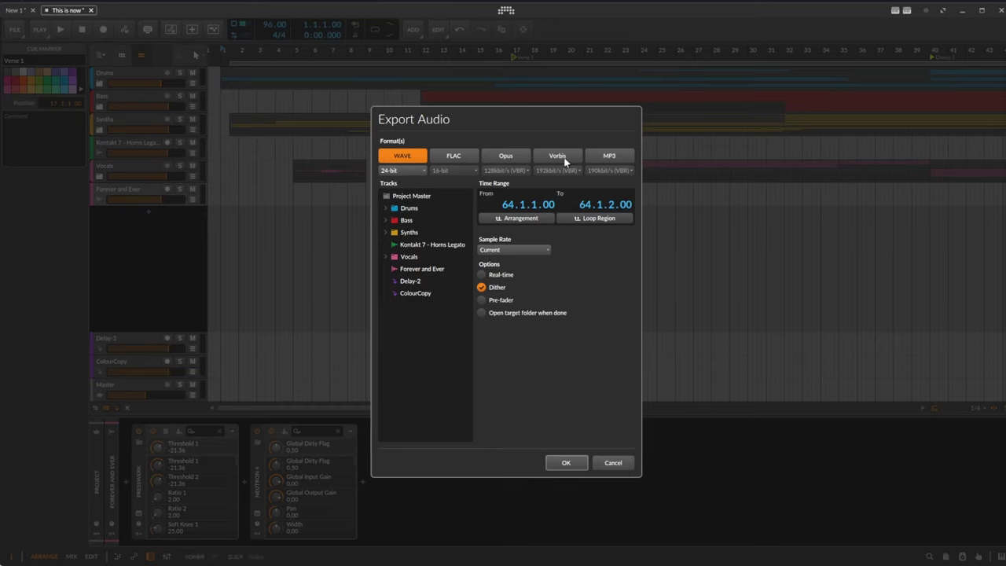
pyautogui.click(620, 155)
pyautogui.click(622, 171)
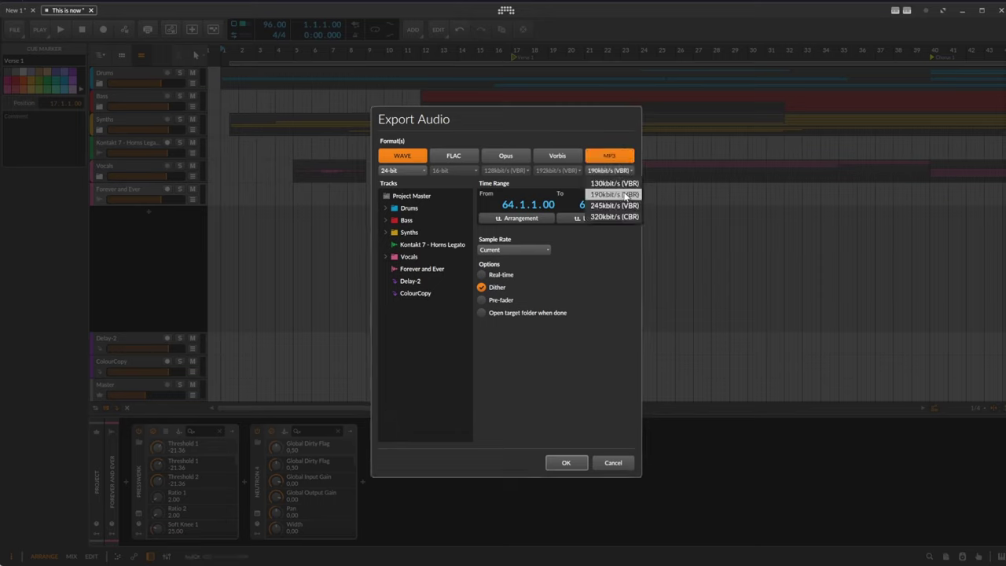
pyautogui.click(629, 170)
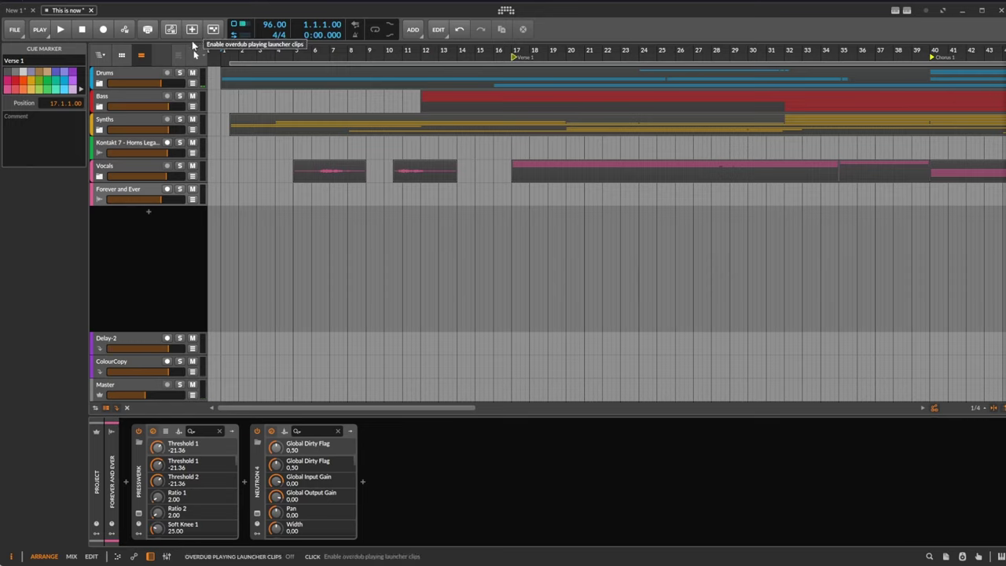
# Step: Tap tempo on the Play button until the project tempo reads 140.89 BPM
pyautogui.keyDown('ctrl'); pyautogui.click(61, 30); pyautogui.keyUp('ctrl')
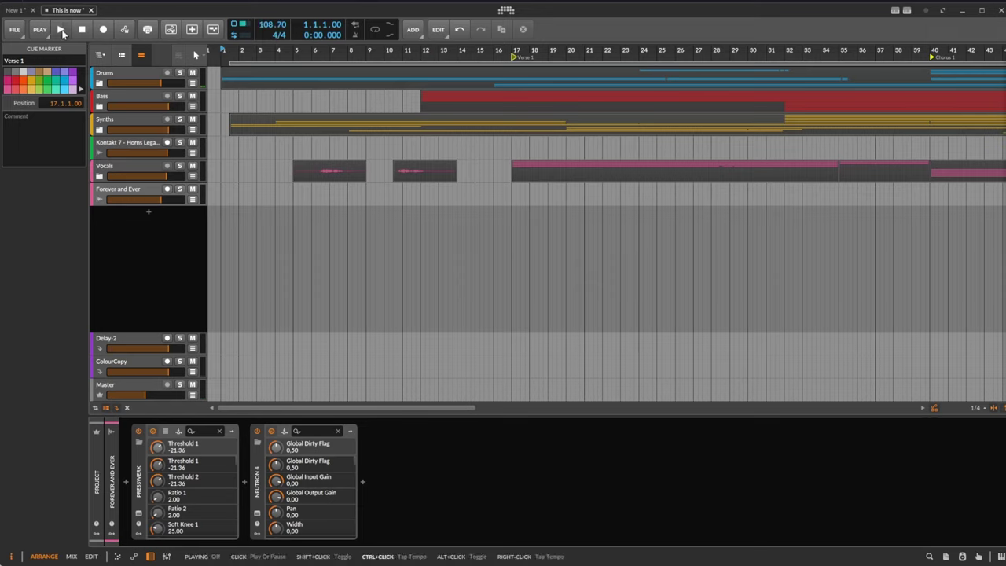
pyautogui.keyDown('ctrl'); pyautogui.click(61, 30); pyautogui.keyUp('ctrl')
pyautogui.keyDown('ctrl'); pyautogui.click(62, 30); pyautogui.keyUp('ctrl')
pyautogui.keyDown('ctrl'); pyautogui.click(61, 29); pyautogui.keyUp('ctrl')
pyautogui.keyDown('ctrl'); pyautogui.click(62, 30); pyautogui.keyUp('ctrl')
pyautogui.keyDown('ctrl'); pyautogui.click(61, 29); pyautogui.keyUp('ctrl')
pyautogui.keyDown('ctrl'); pyautogui.click(62, 30); pyautogui.keyUp('ctrl')
pyautogui.keyDown('ctrl'); pyautogui.click(61, 29); pyautogui.keyUp('ctrl')
pyautogui.keyDown('ctrl'); pyautogui.click(62, 30); pyautogui.keyUp('ctrl')
pyautogui.keyDown('ctrl'); pyautogui.click(61, 30); pyautogui.keyUp('ctrl')
pyautogui.keyDown('ctrl'); pyautogui.click(61, 30); pyautogui.keyUp('ctrl')
pyautogui.keyDown('ctrl'); pyautogui.click(61, 30); pyautogui.keyUp('ctrl')
pyautogui.keyDown('ctrl'); pyautogui.click(61, 30); pyautogui.keyUp('ctrl')
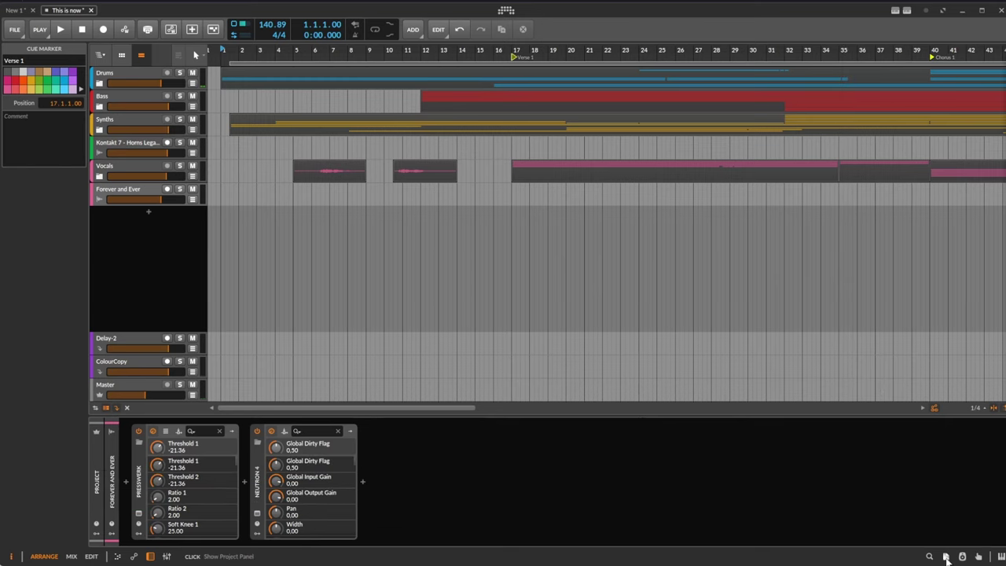
# Step: Show the Project Panel's Info page with title This is now, year 2023, genre Synthpop and lyrics
pyautogui.click(946, 556)
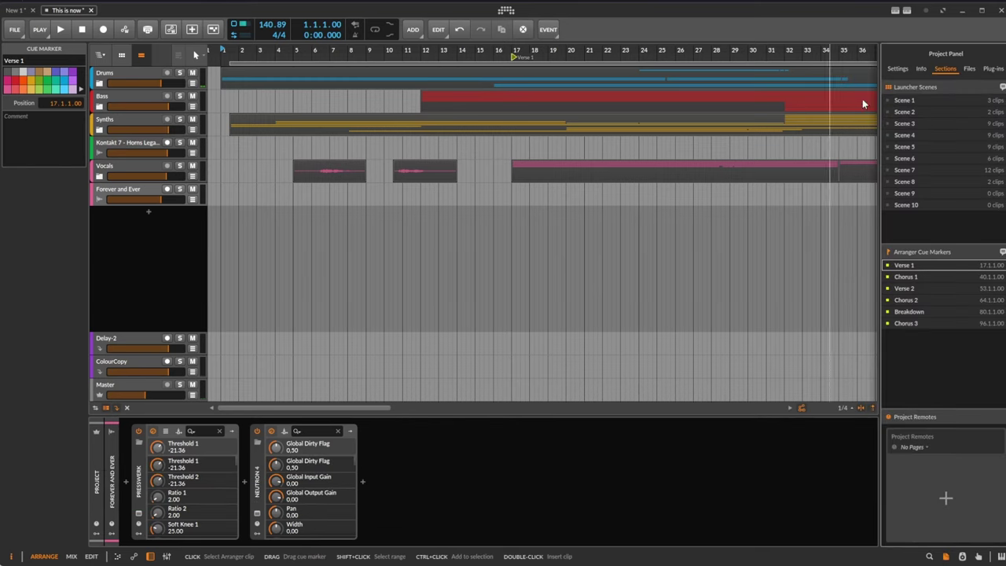
pyautogui.click(902, 68)
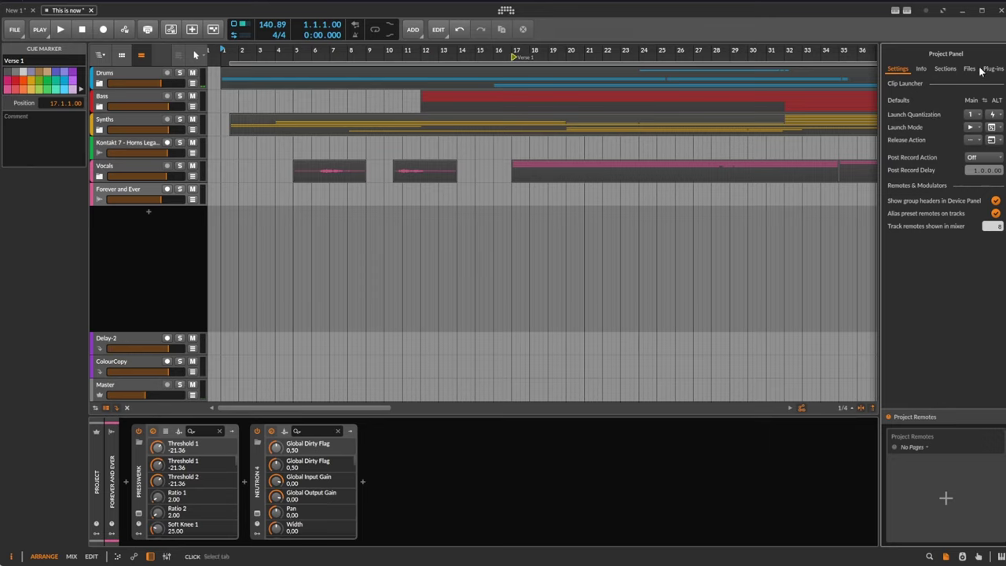
pyautogui.click(921, 69)
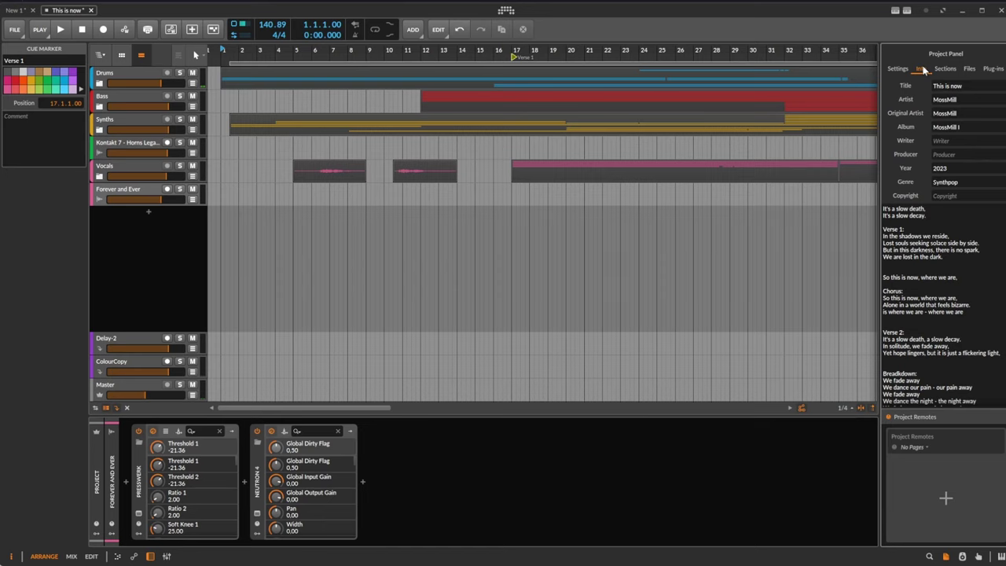
pyautogui.scroll(-2, 944, 271)
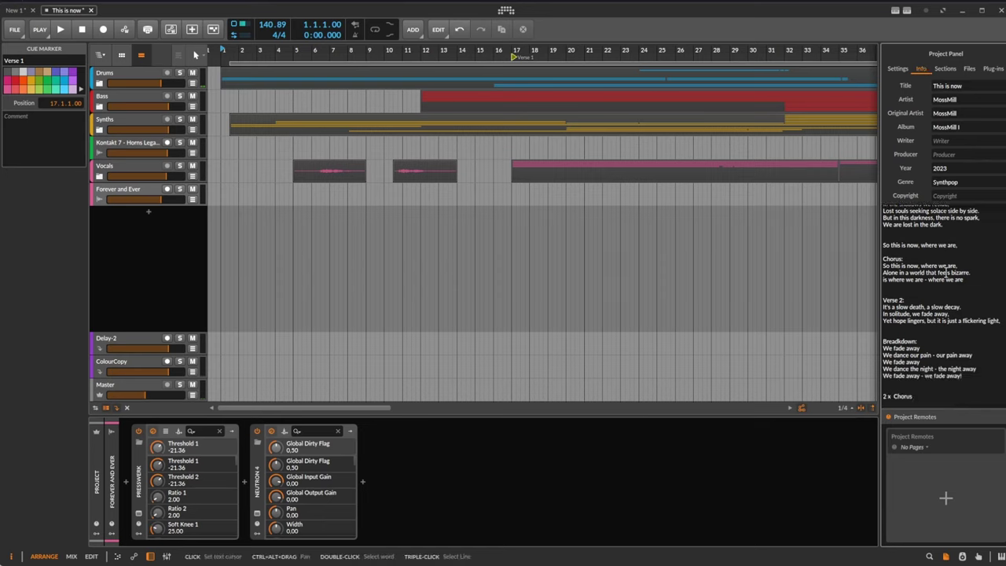
pyautogui.scroll(2, 946, 273)
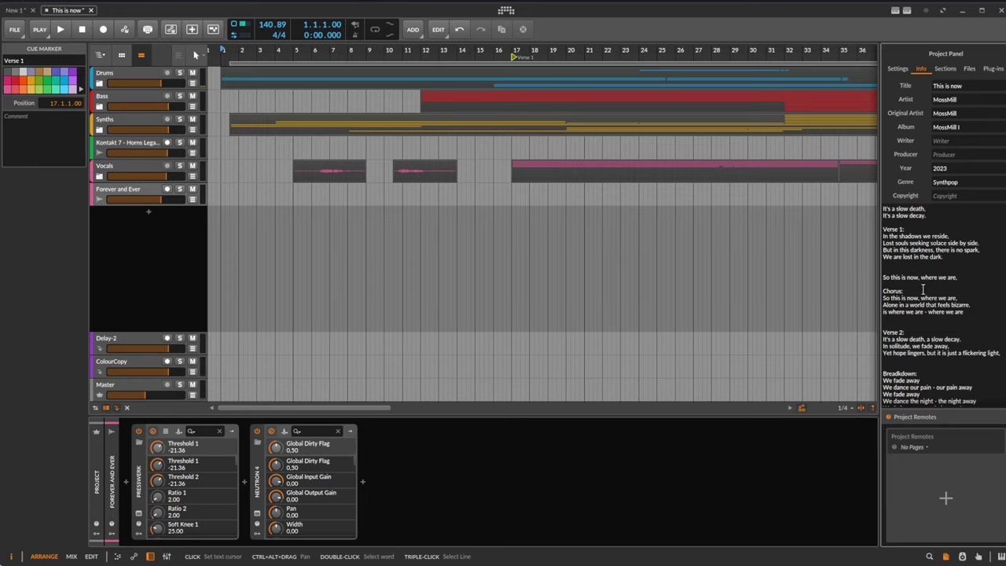
# Step: Browse Scenes 2 and 5 on the Sections page, showing the clip launcher briefly and then hiding it
pyautogui.click(944, 69)
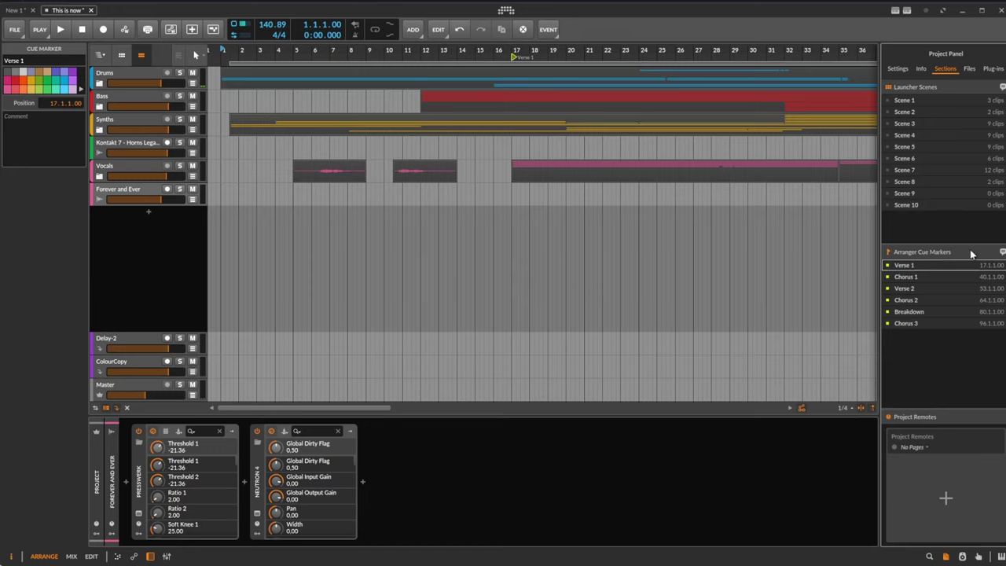
pyautogui.click(925, 112)
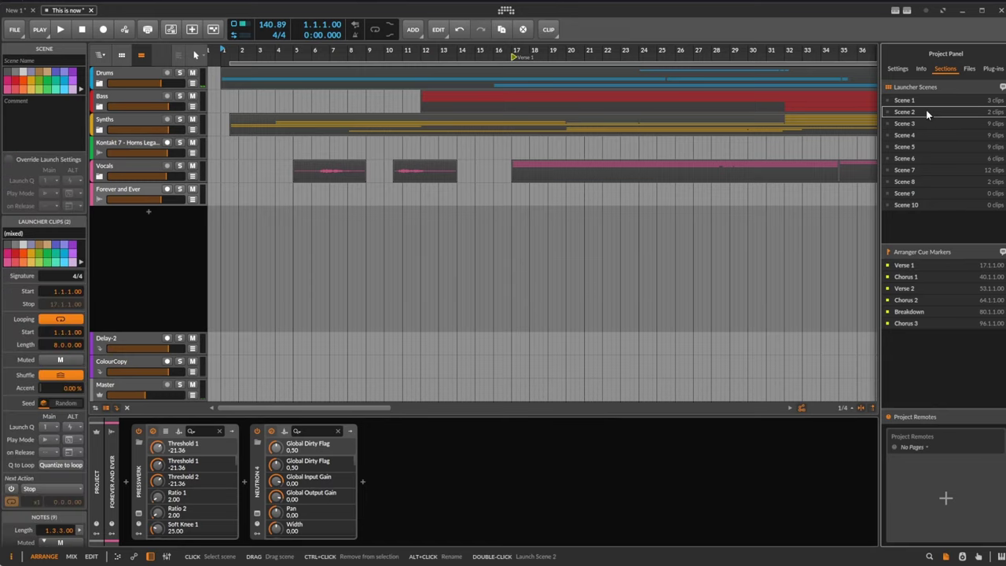
pyautogui.click(121, 56)
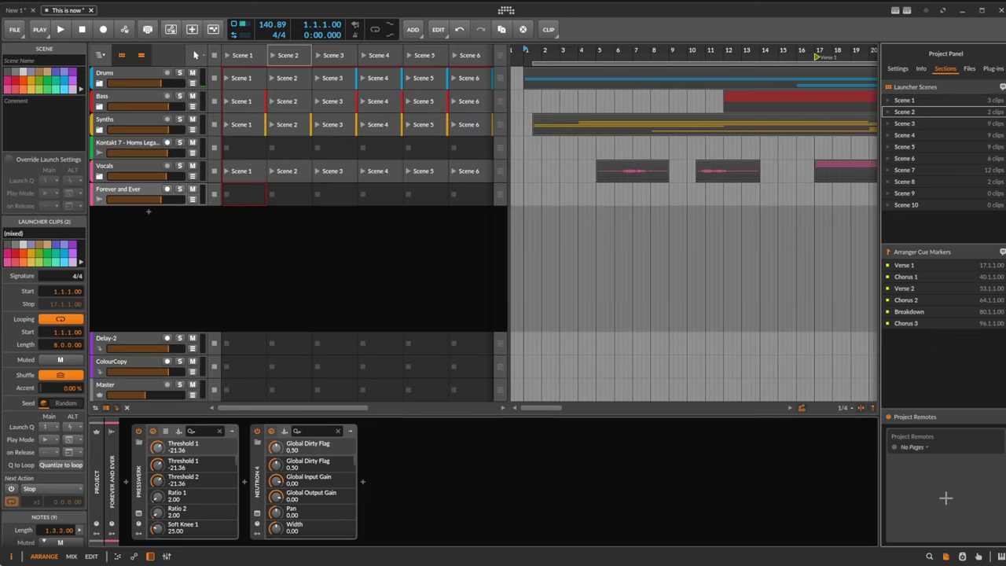
pyautogui.click(934, 149)
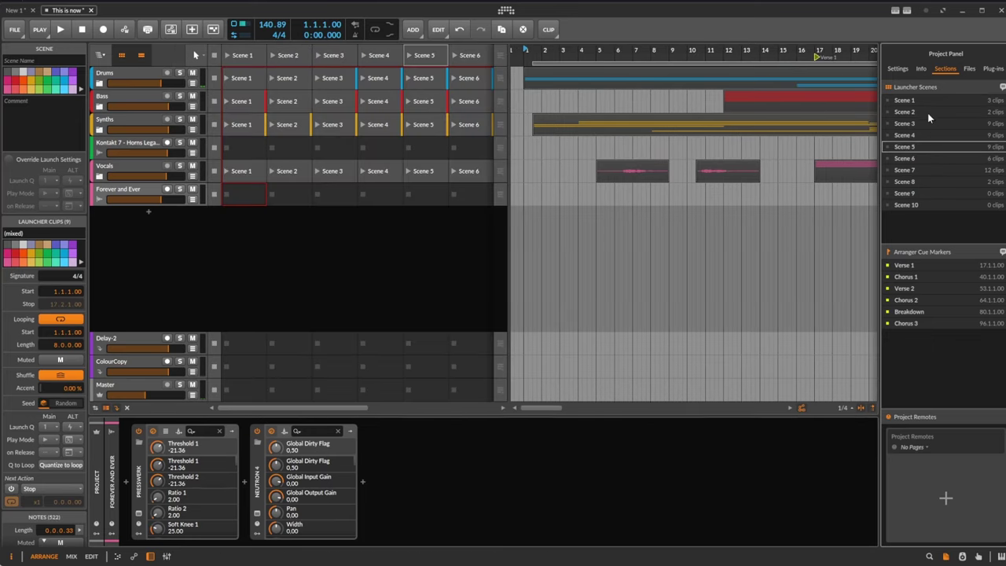
pyautogui.click(927, 113)
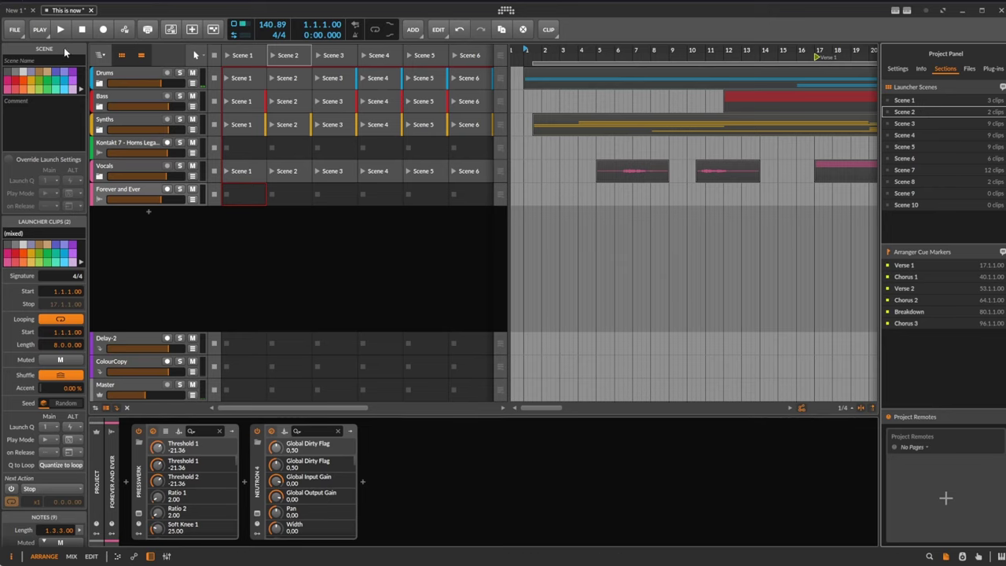
pyautogui.click(122, 55)
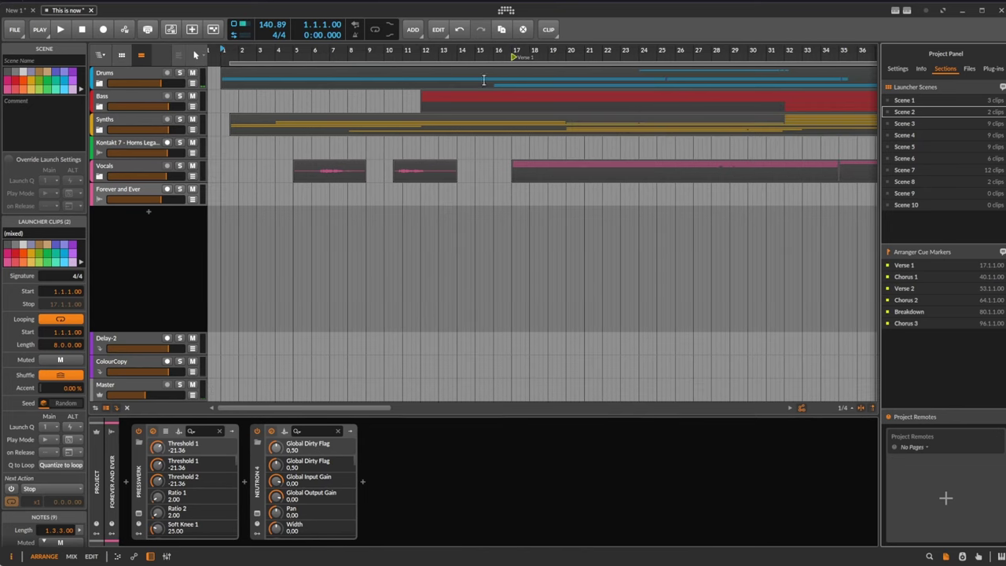
# Step: Jump between the Verse 1 and Chorus 1 cue markers, then play and stop from Verse 2
pyautogui.click(930, 269)
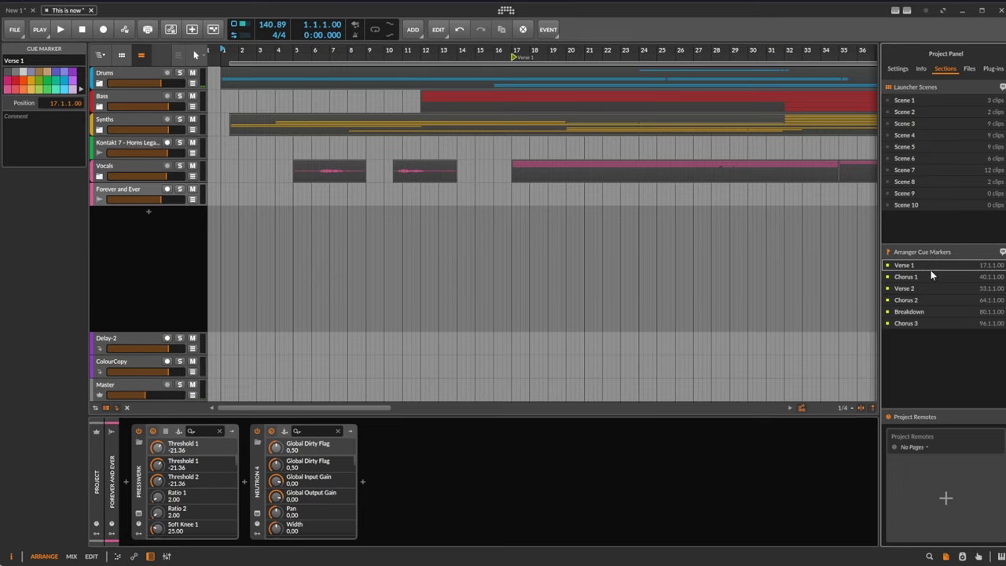
pyautogui.click(931, 276)
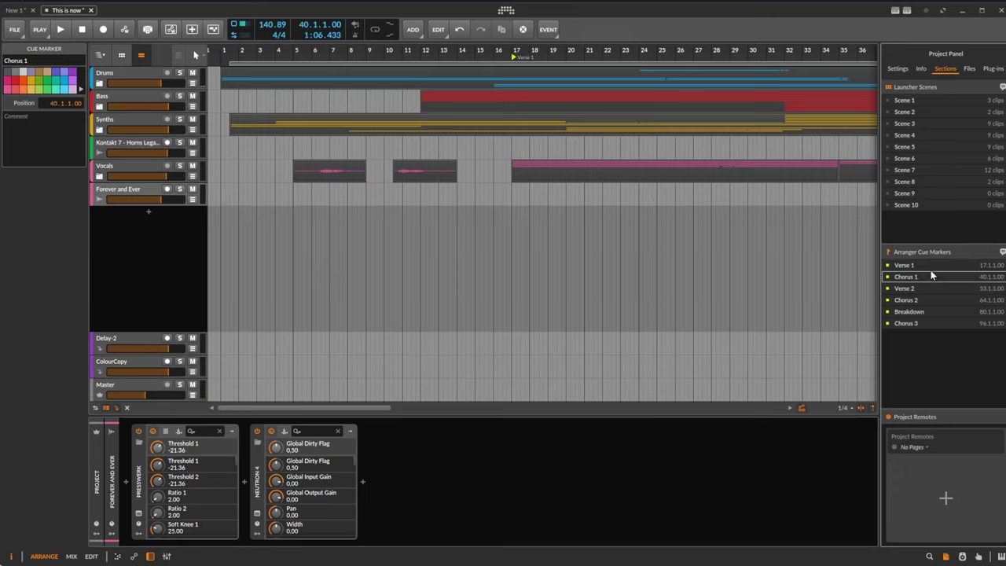
pyautogui.press('Down')
pyautogui.press('Up')
pyautogui.press('Down')
pyautogui.press('Down')
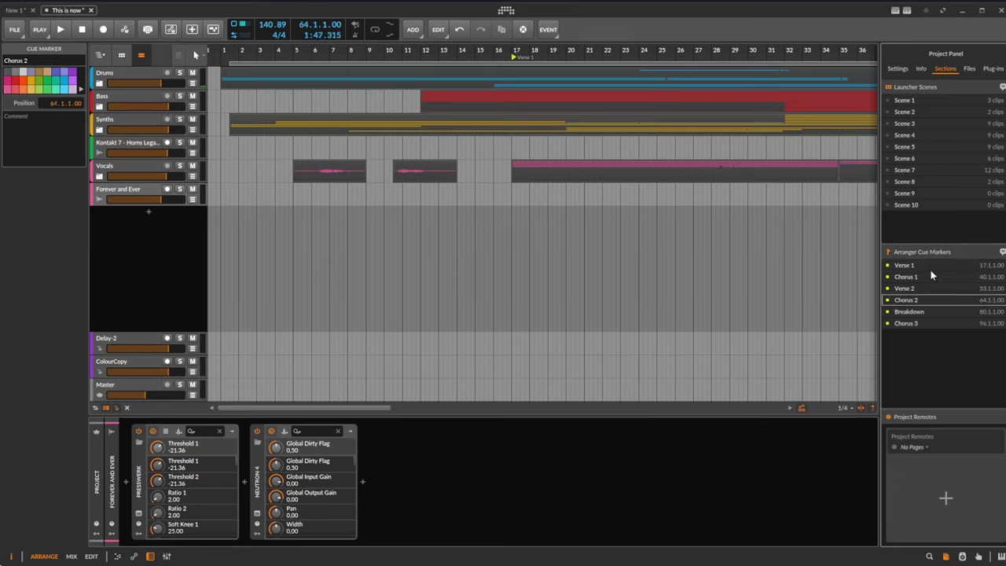
pyautogui.press('Up')
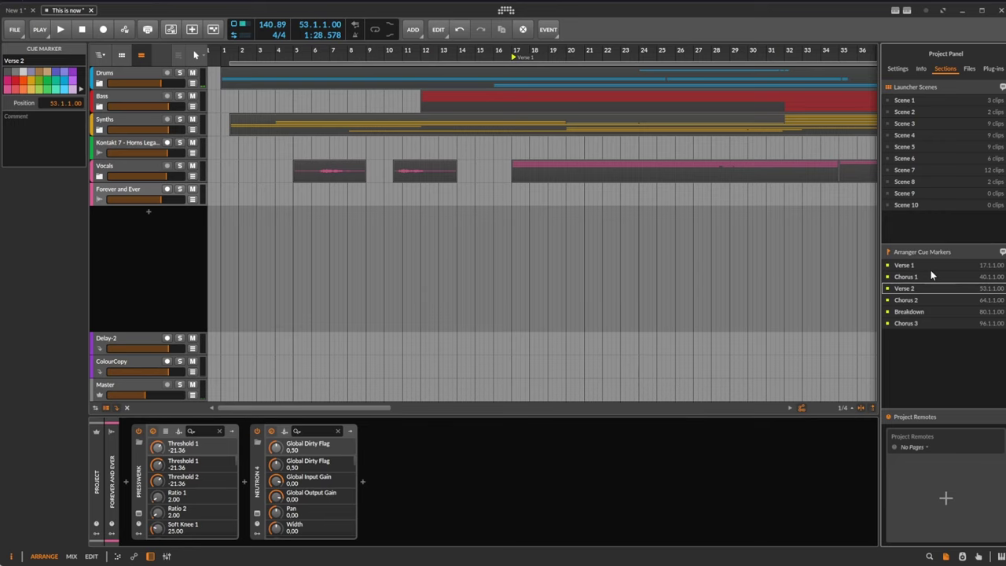
pyautogui.press('space')
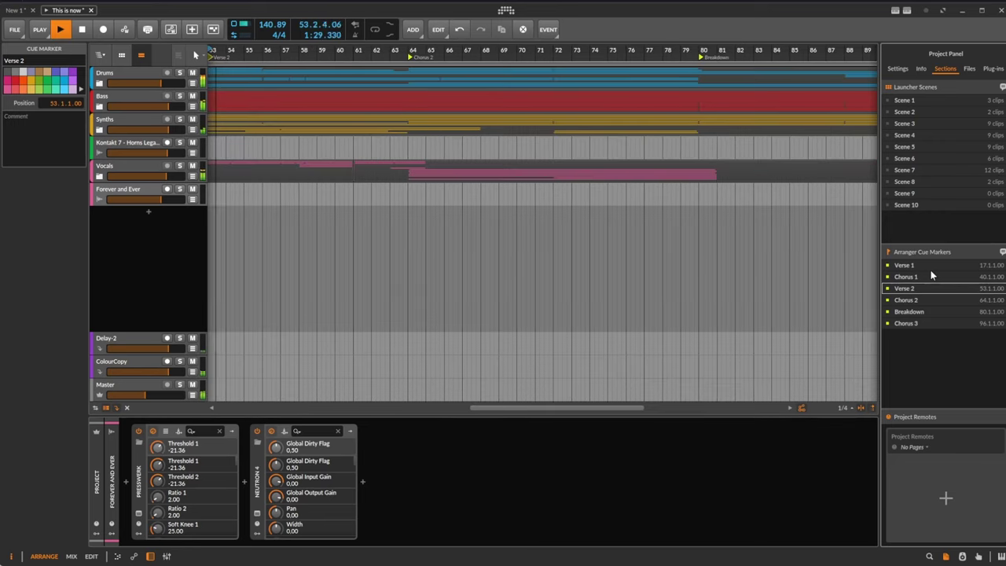
pyautogui.press('space')
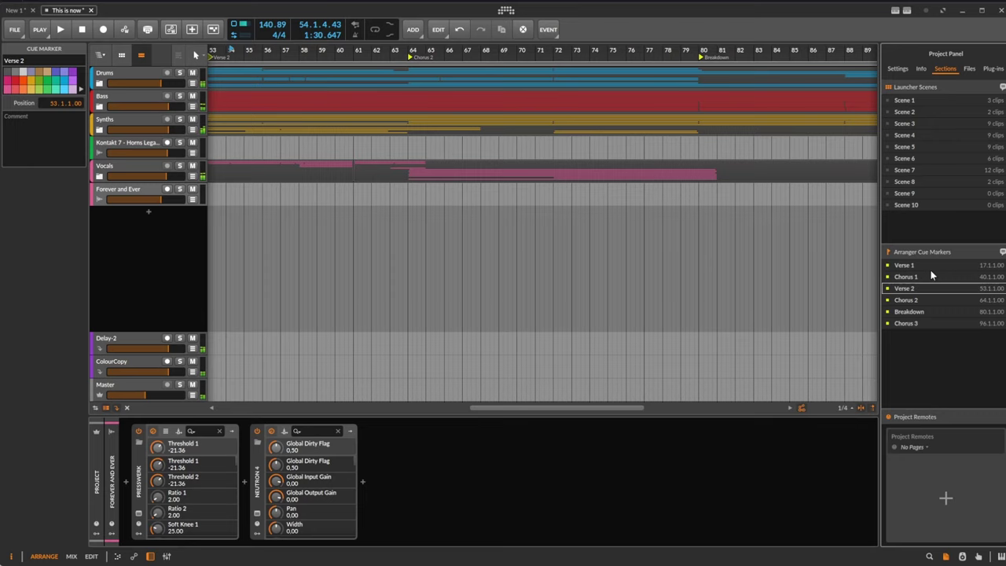
# Step: Audition the Breakdown section, then start playback from the Chorus 3 marker near bar 96
pyautogui.press('Down')
pyautogui.press('Down')
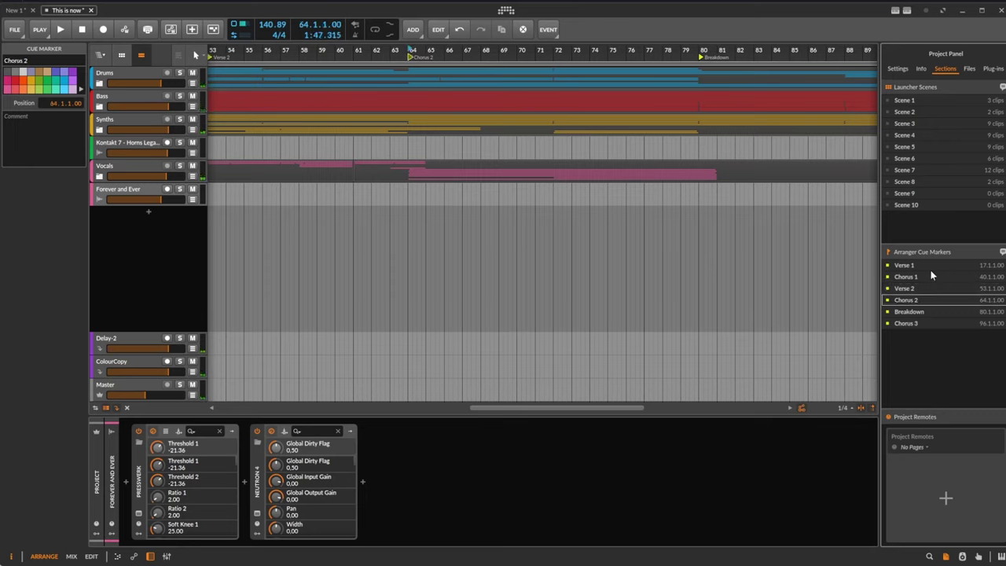
pyautogui.press('space')
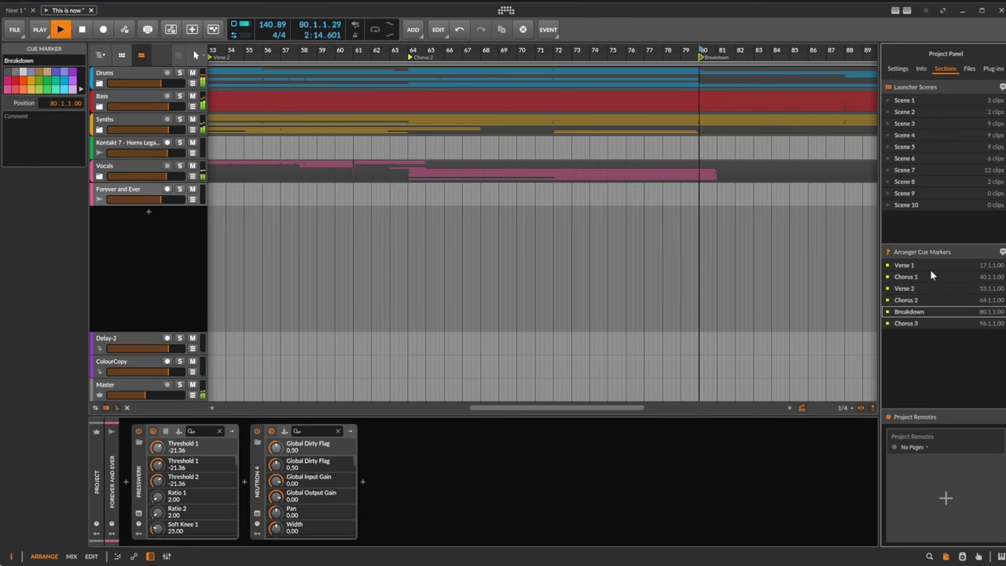
pyautogui.press('space')
pyautogui.press('Down')
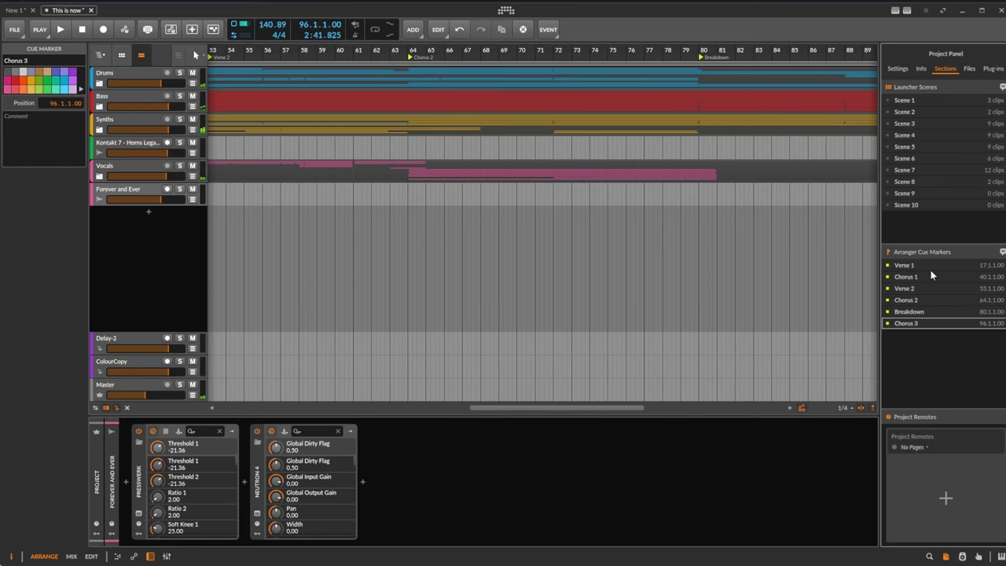
pyautogui.press('space')
pyautogui.press('space')
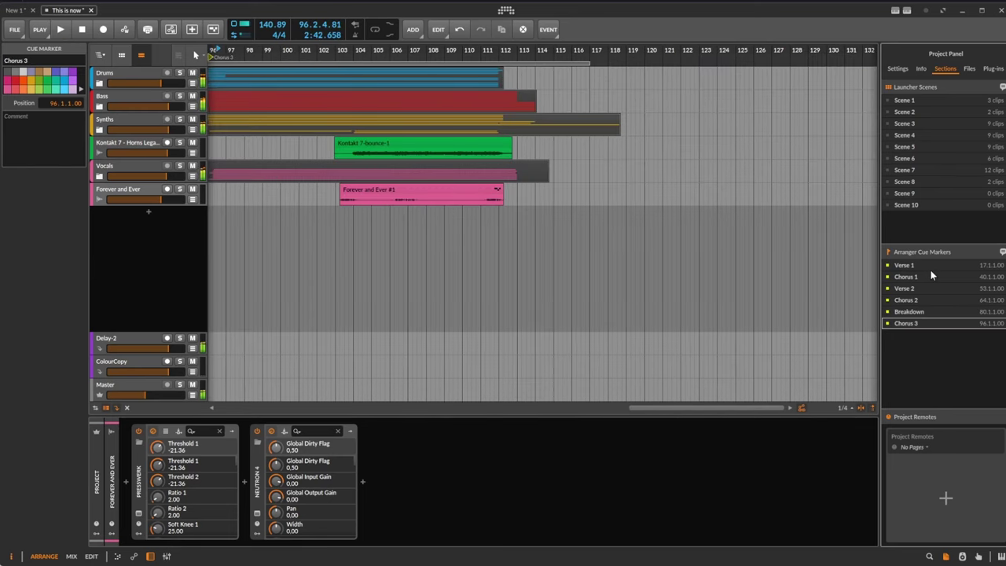
# Step: Turn on comment lines for the cue markers, toggling scene comments on and off again
pyautogui.click(1002, 252)
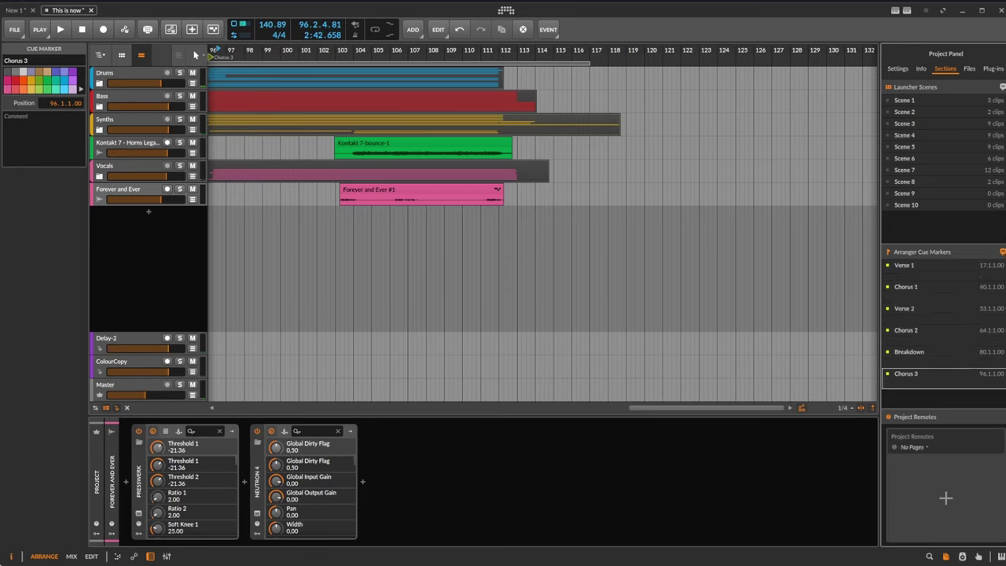
pyautogui.click(1001, 87)
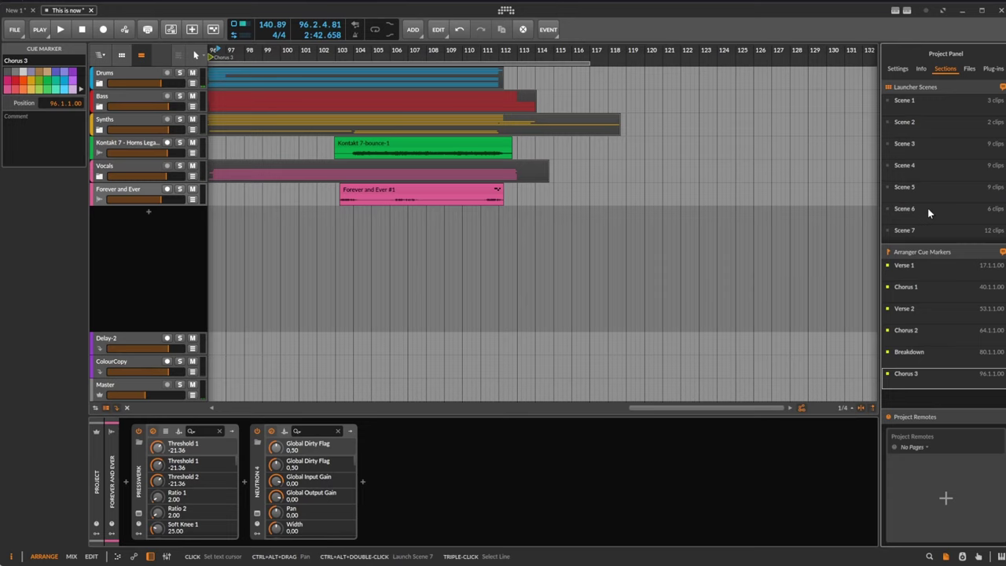
pyautogui.click(1002, 86)
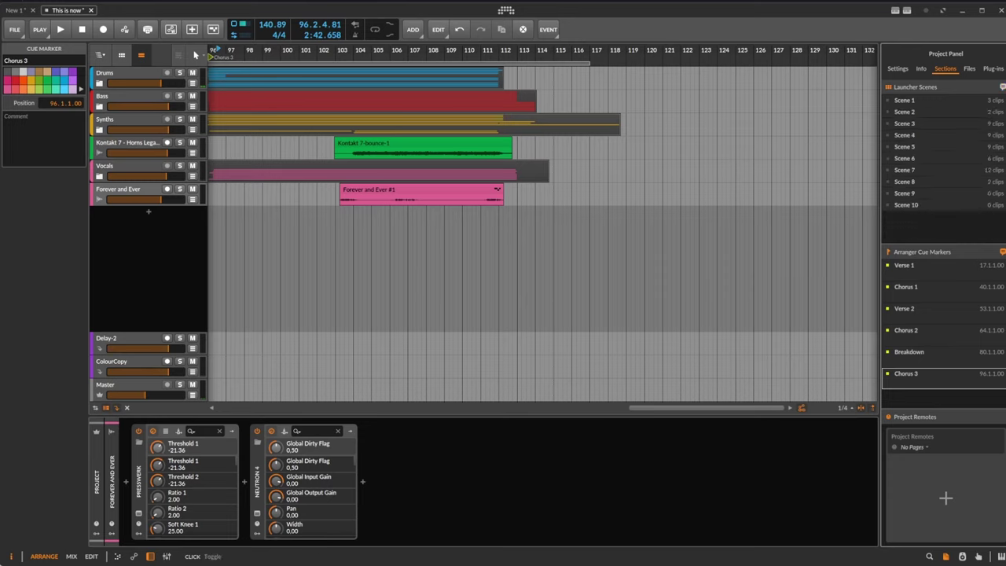
# Step: Comment 'record the vocals' under Verse 1, edit the Chorus 1 'Am C Hm' comment, and list project files
pyautogui.click(913, 275)
pyautogui.write('record the voca')
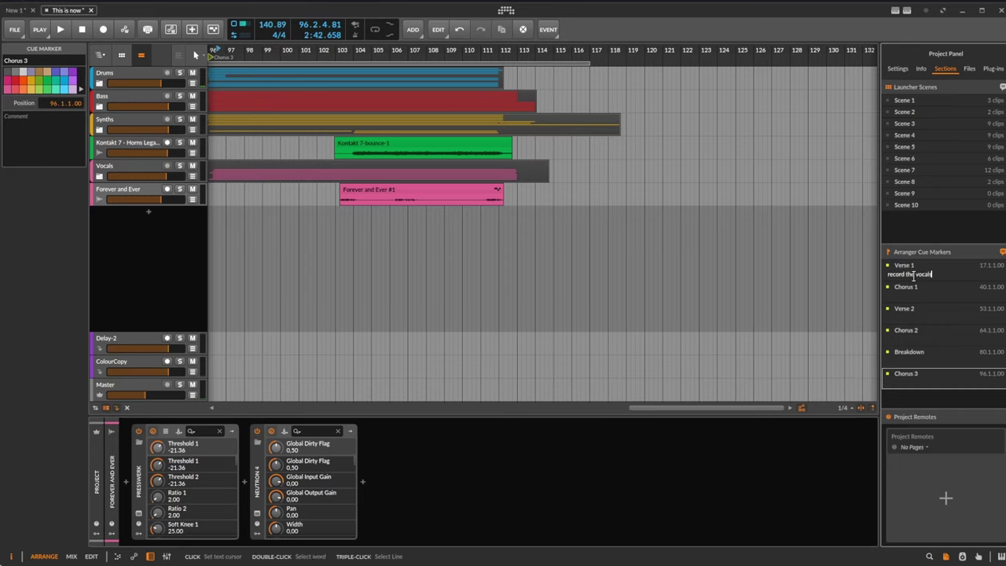
pyautogui.write('ls')
pyautogui.press('Return')
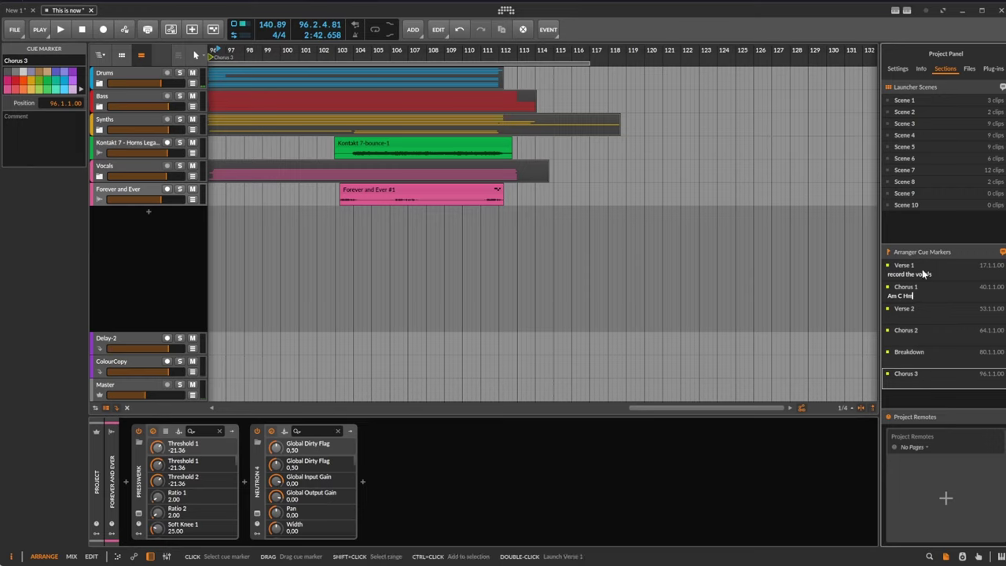
pyautogui.doubleClick(903, 295)
pyautogui.click(971, 71)
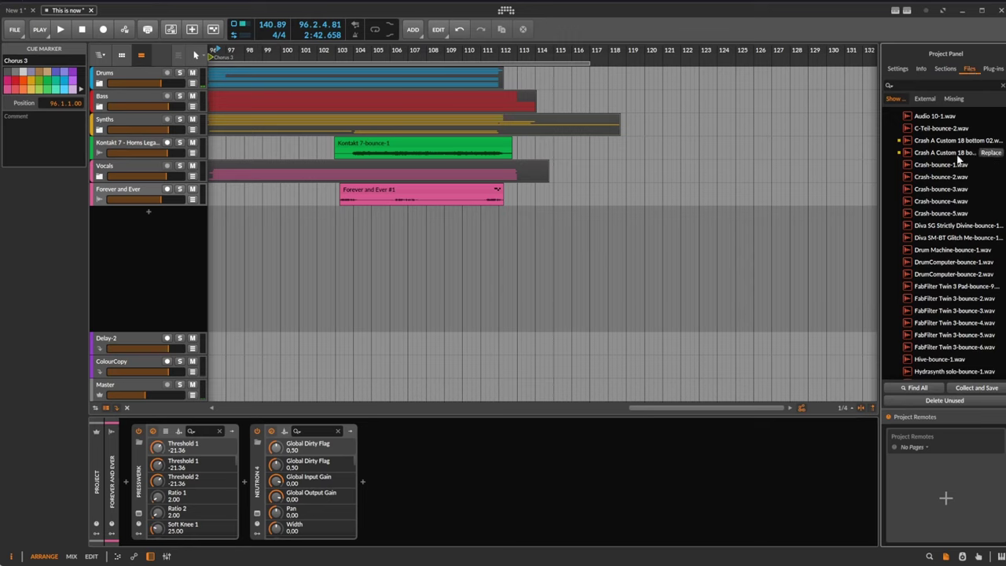
pyautogui.scroll(-15, 931, 267)
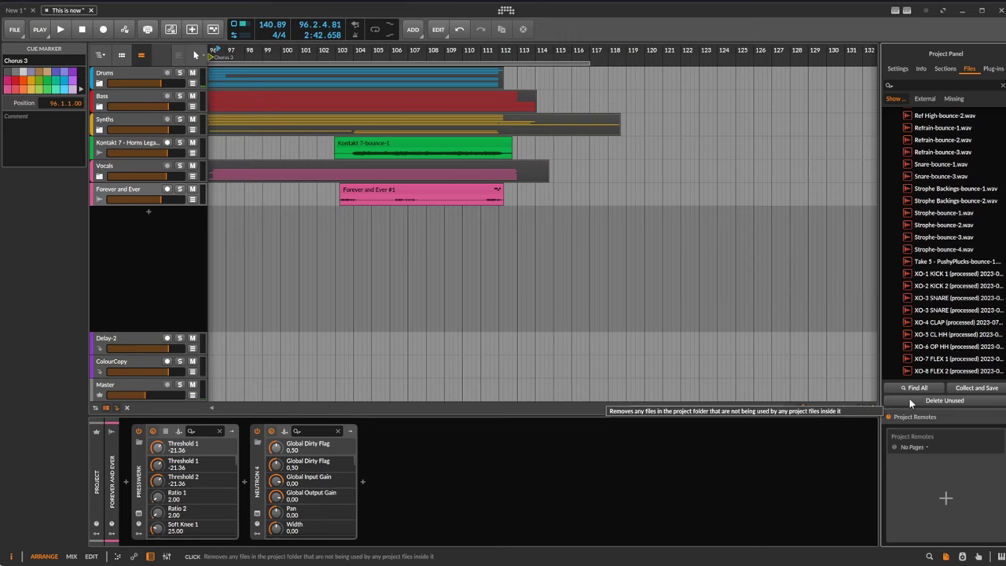
pyautogui.click(965, 399)
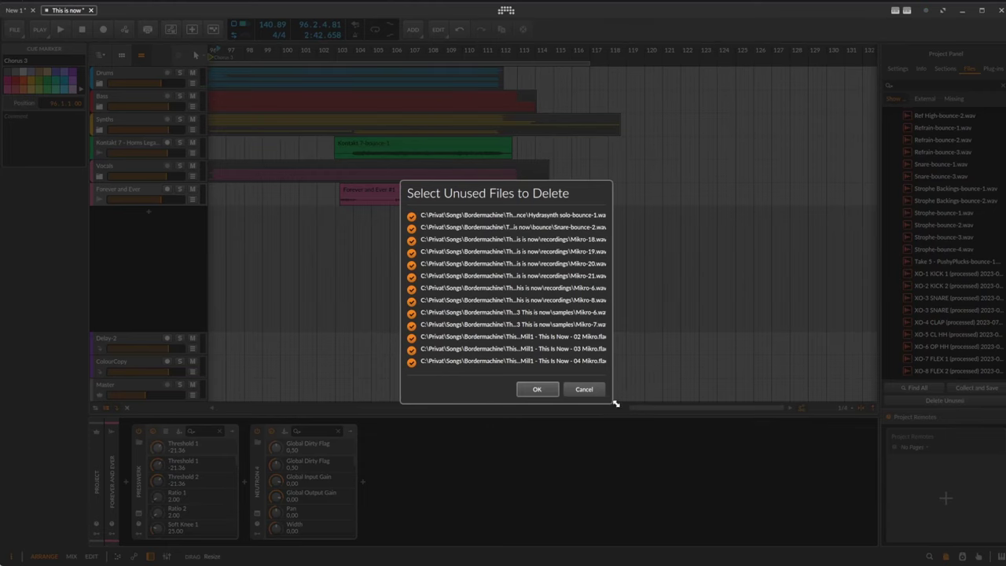
pyautogui.moveTo(613, 403); pyautogui.dragTo(813, 447)
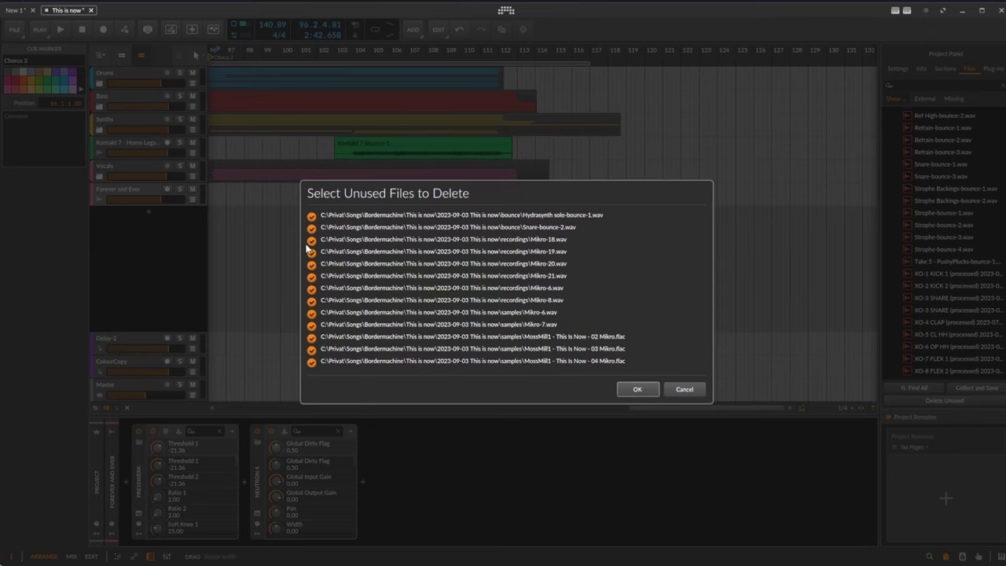
pyautogui.click(685, 391)
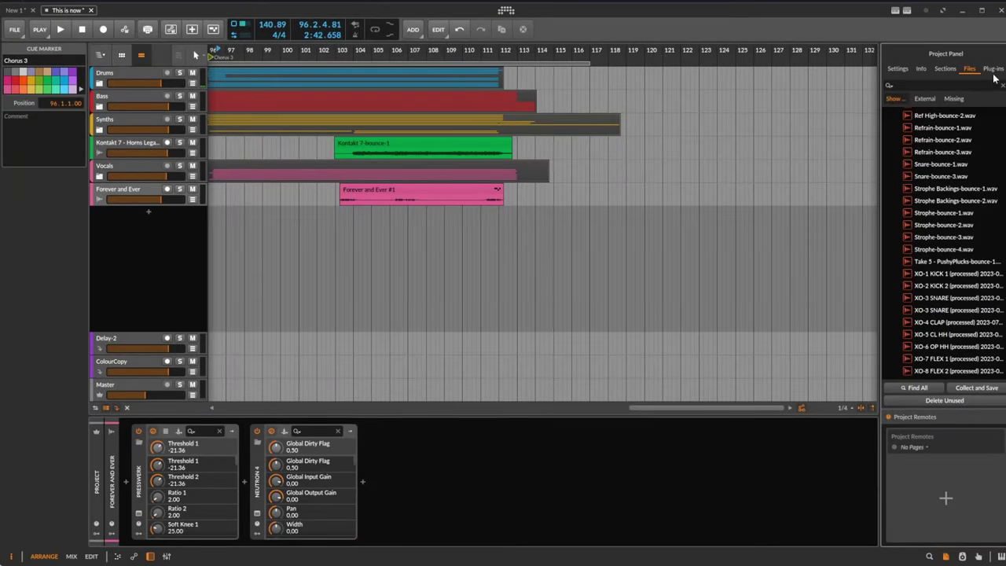
# Step: Show the project's plug-in list filtered to only the missing plug-ins
pyautogui.click(993, 69)
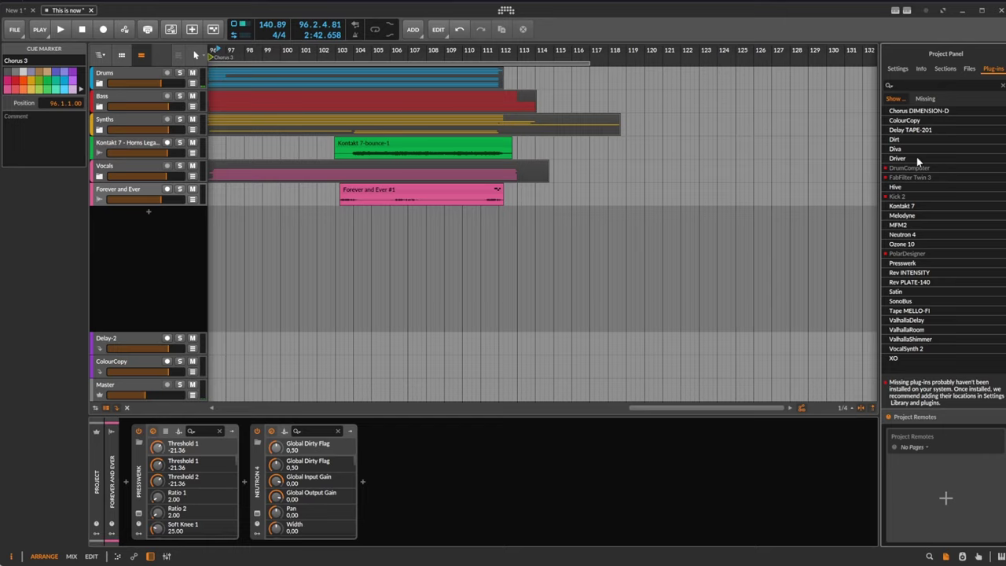
pyautogui.click(923, 98)
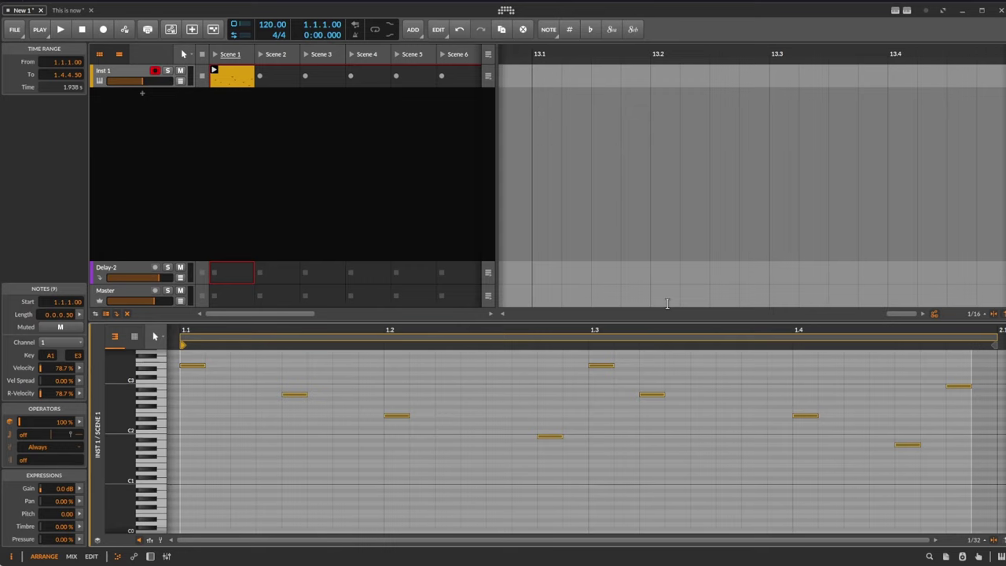
# Step: Load the Box Plucks Polysynth preset, found by searching 'pluck', onto the Inst 1 track
pyautogui.click(129, 74)
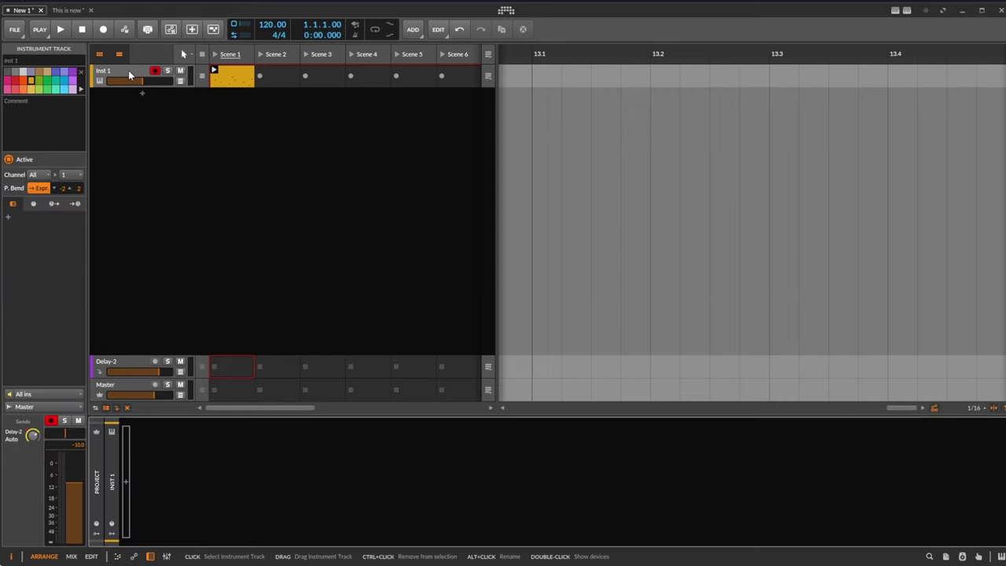
pyautogui.click(127, 483)
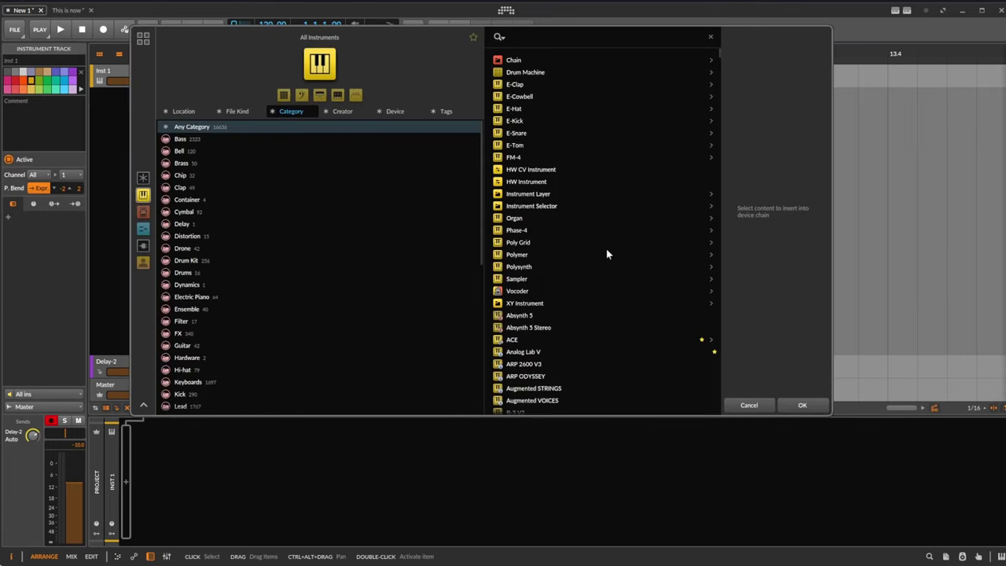
pyautogui.write('pluck')
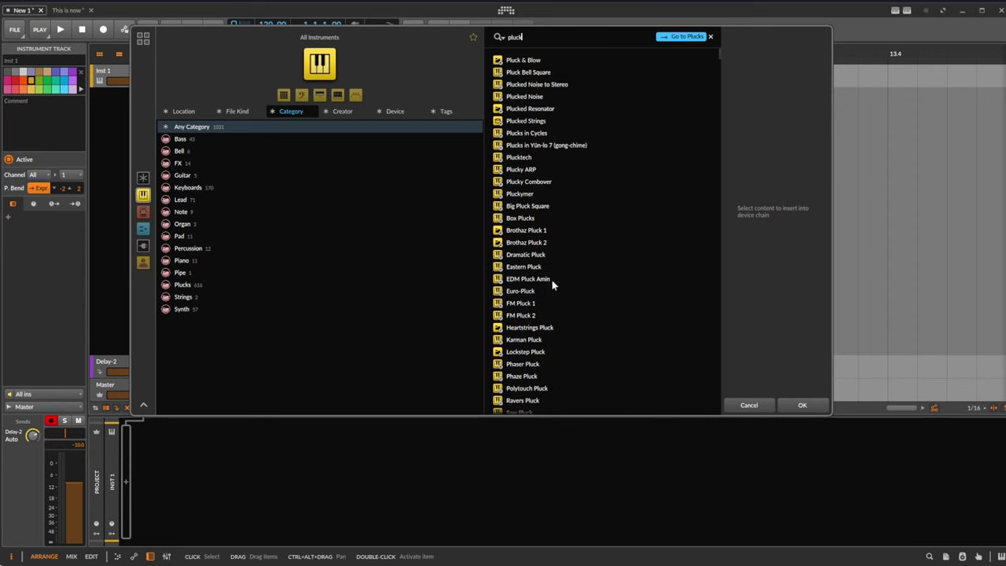
pyautogui.doubleClick(519, 221)
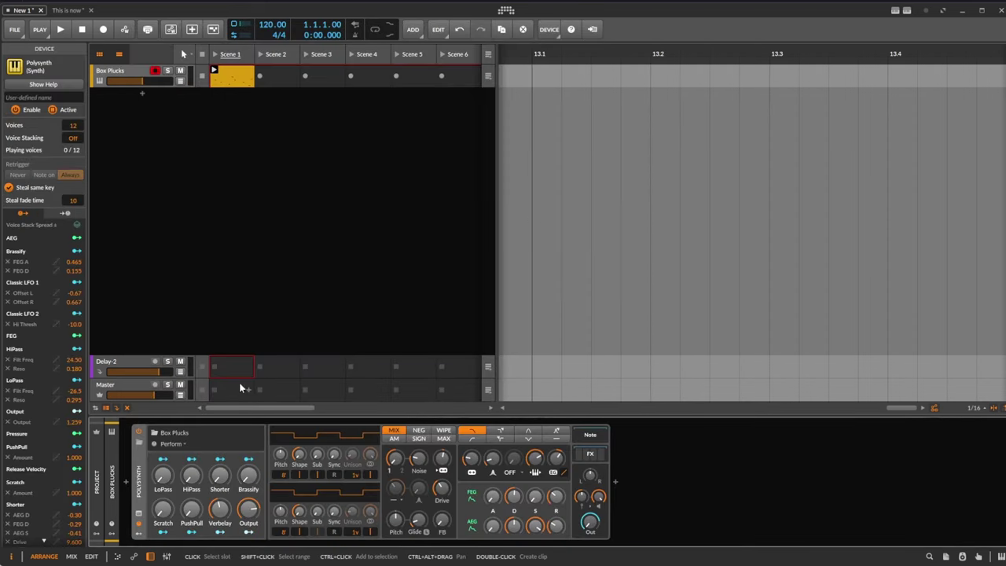
# Step: Audition the Scene 1 clip, then wrap the Box Plucks Polysynth in an Instrument Layer and open its context menu
pyautogui.click(214, 72)
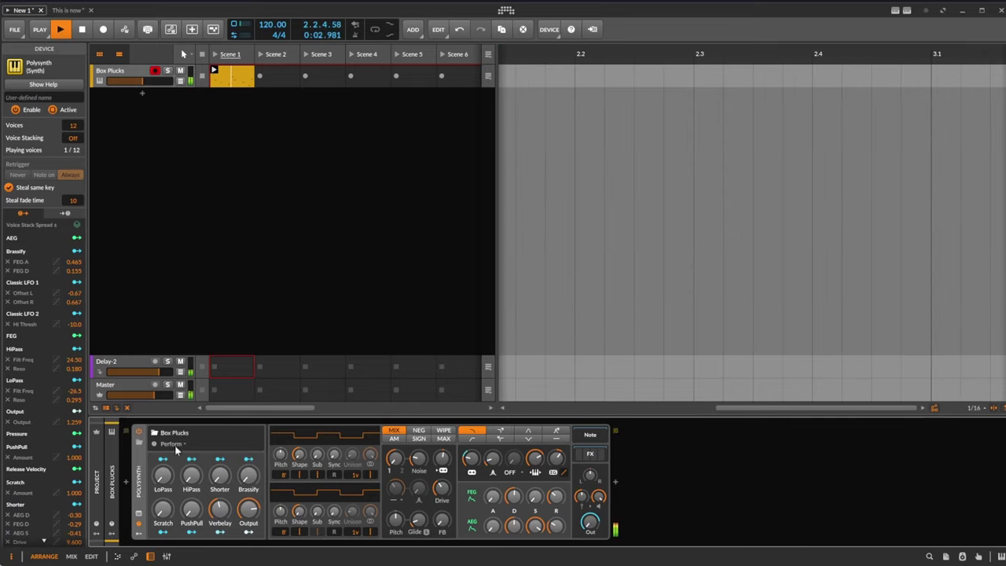
pyautogui.press('space')
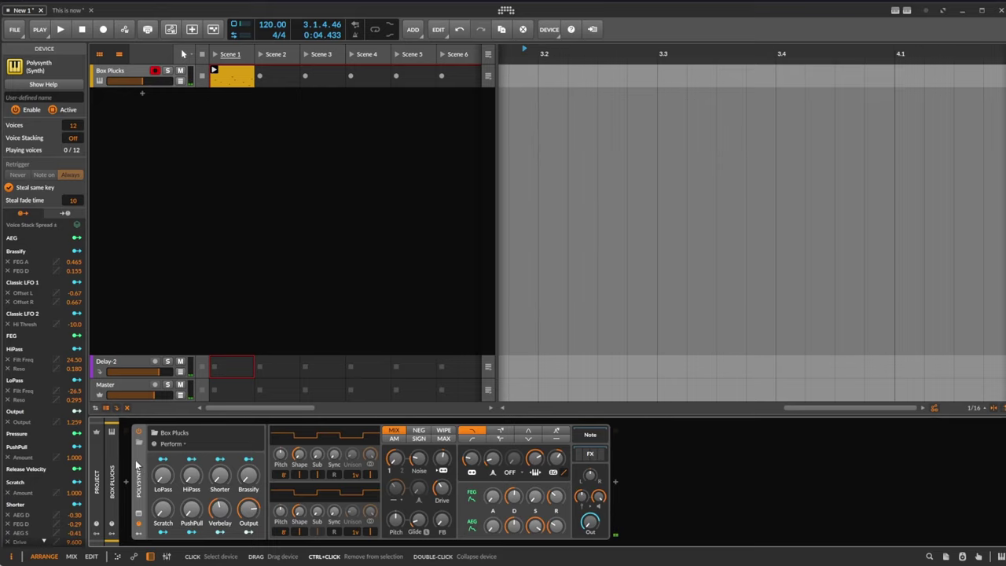
pyautogui.hotkey('ctrl', 'g')
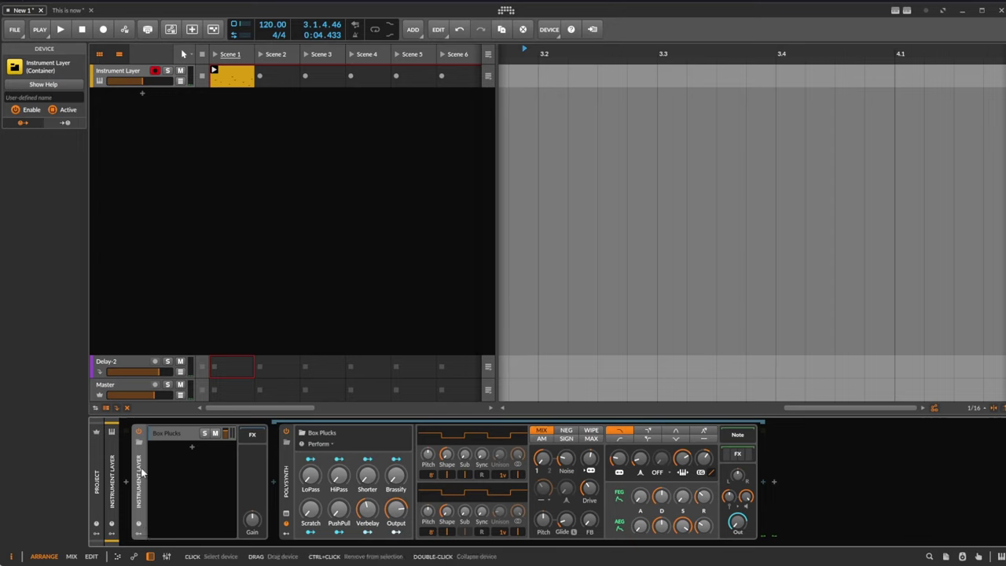
pyautogui.rightClick(139, 469)
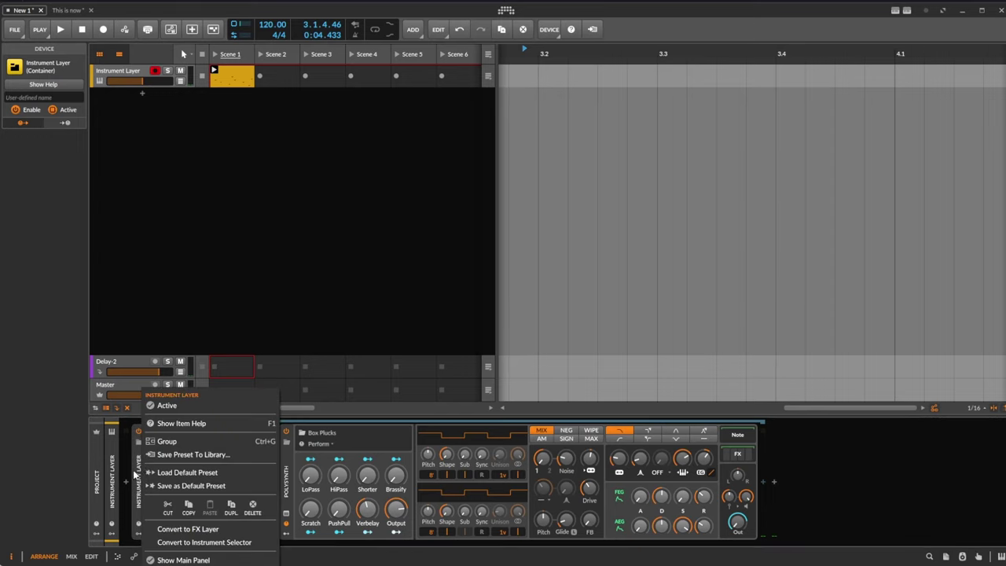
pyautogui.click(139, 471)
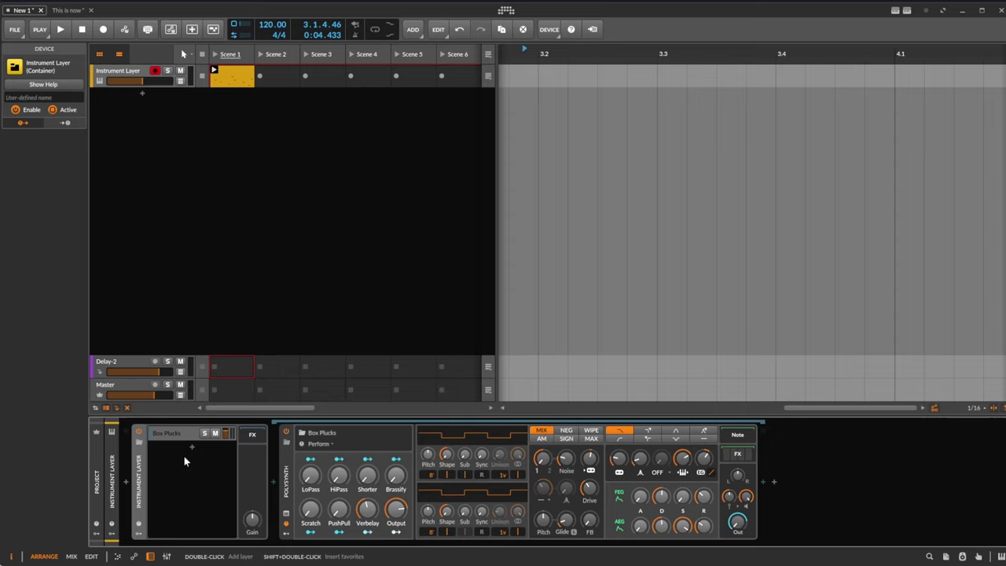
pyautogui.rightClick(140, 475)
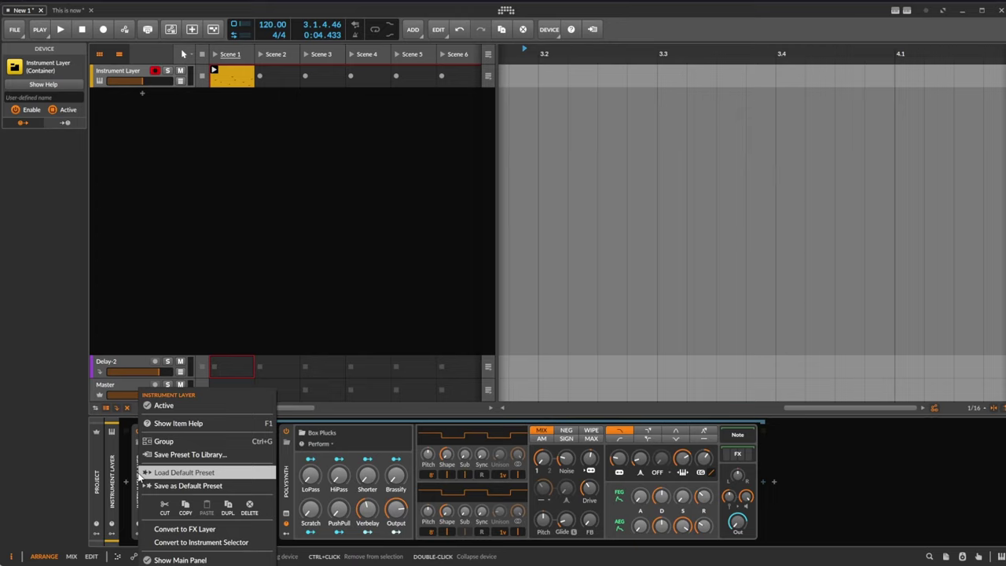
# Step: Turn the layer into an Instrument Selector and load 2020 Lead, found by searching 'synth lead', as a second layer
pyautogui.click(250, 543)
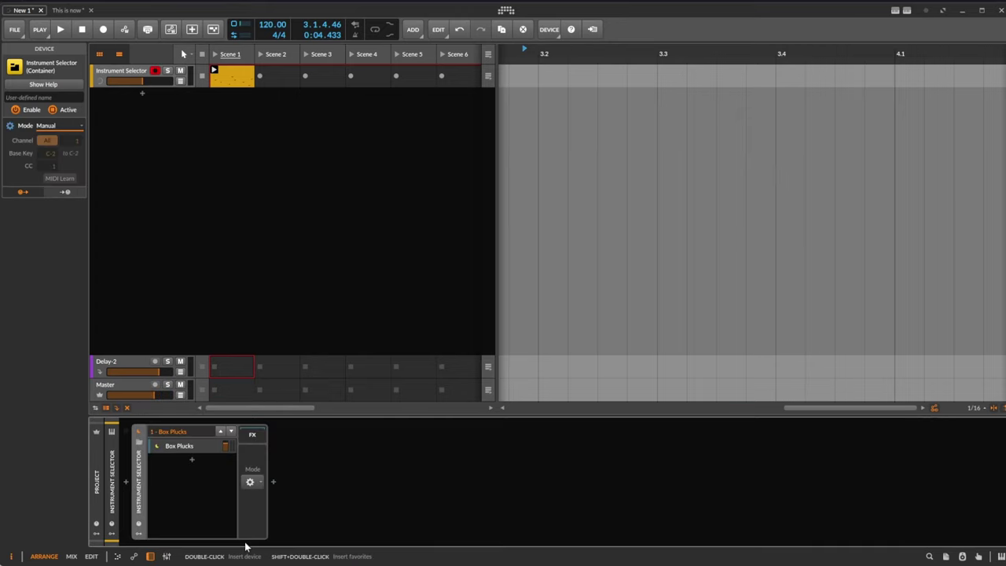
pyautogui.click(194, 447)
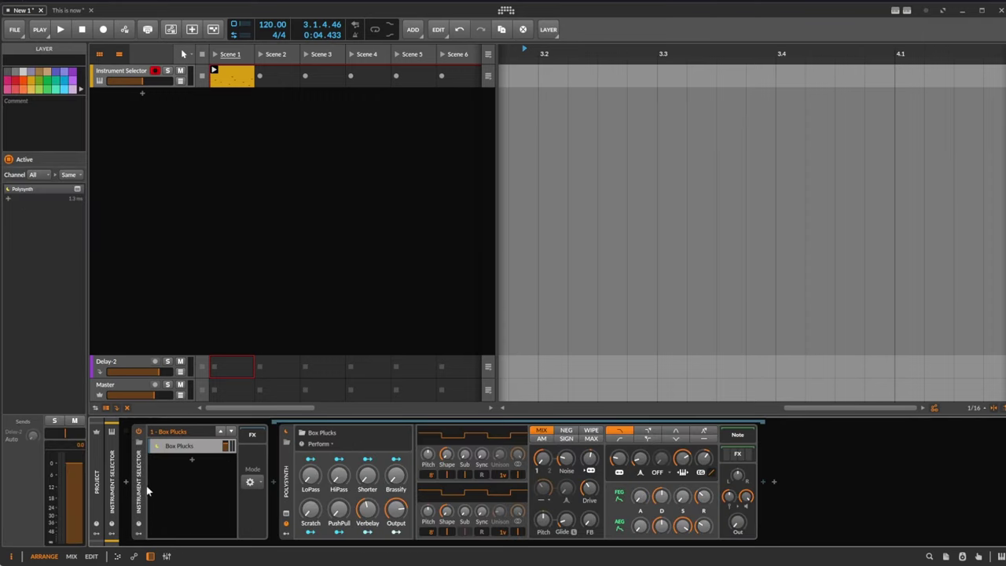
pyautogui.click(192, 460)
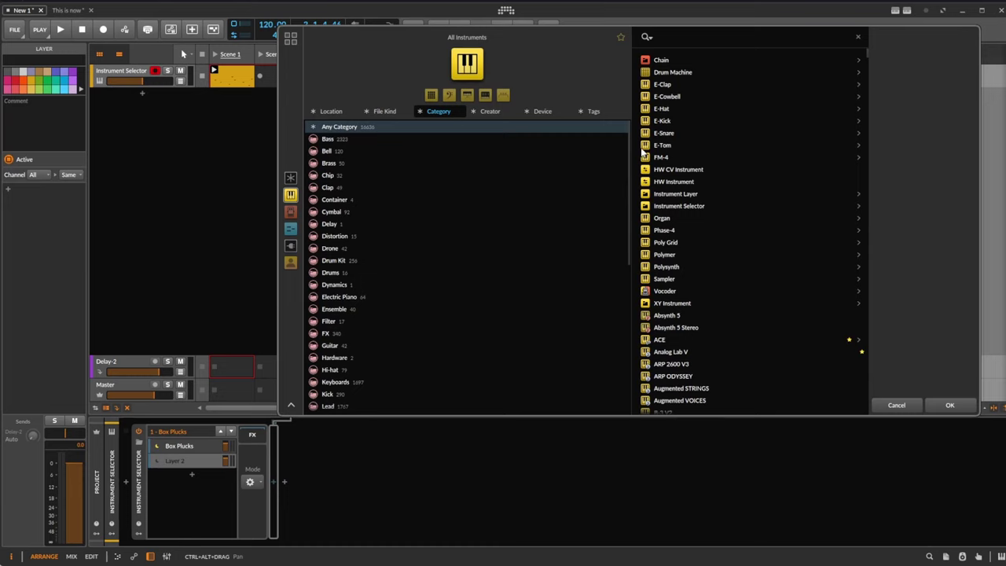
pyautogui.write('b')
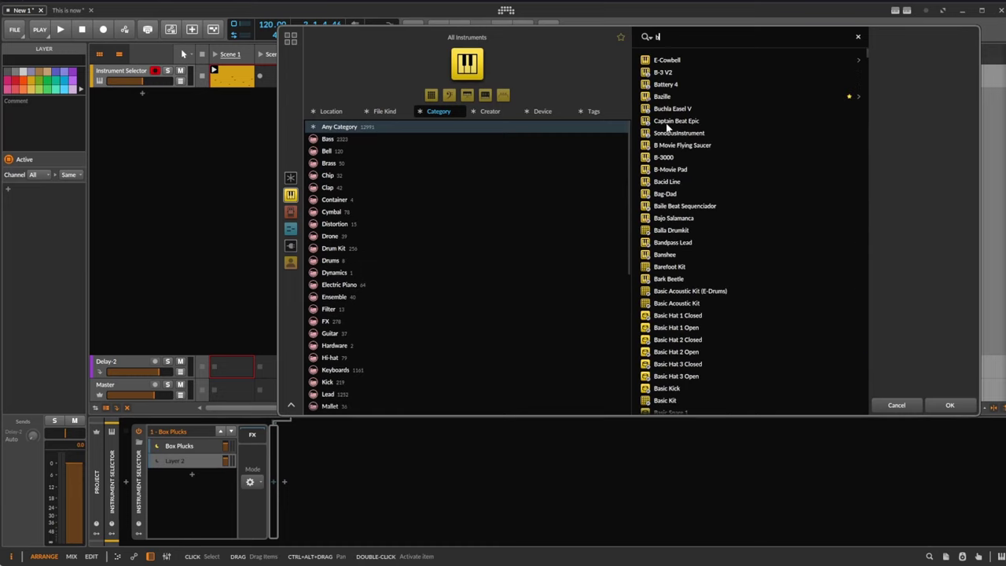
pyautogui.press('BackSpace')
pyautogui.write('synth lea')
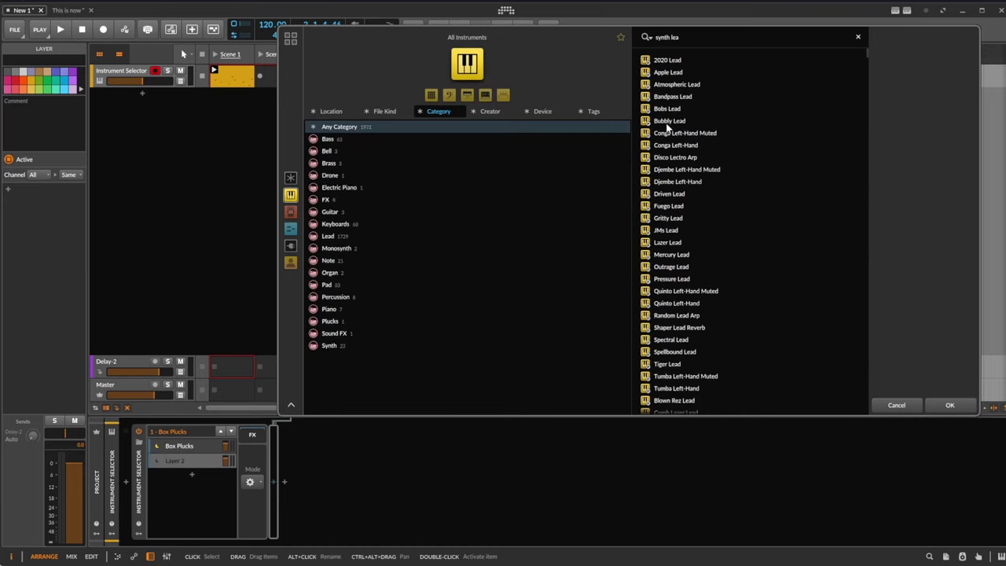
pyautogui.write('d')
pyautogui.press('Down')
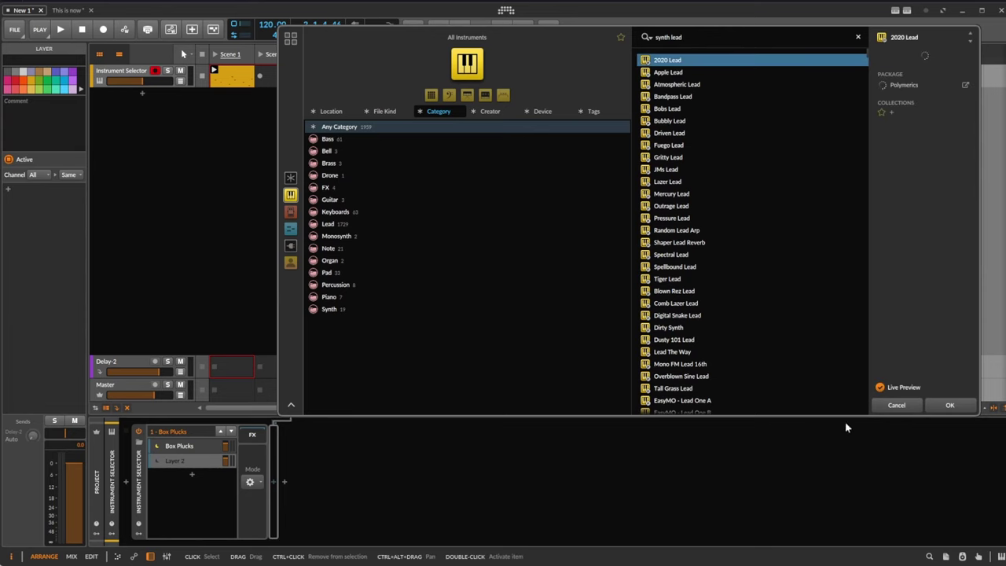
pyautogui.click(948, 404)
# Step: Make the 2020 Lead layer active and audition it with the Scene 1 clip
pyautogui.click(474, 391)
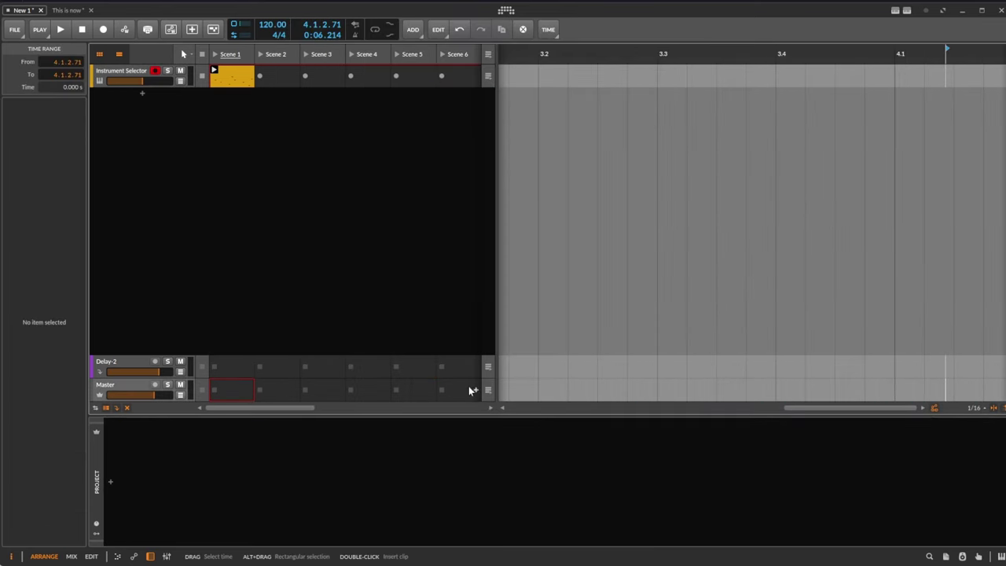
pyautogui.click(134, 75)
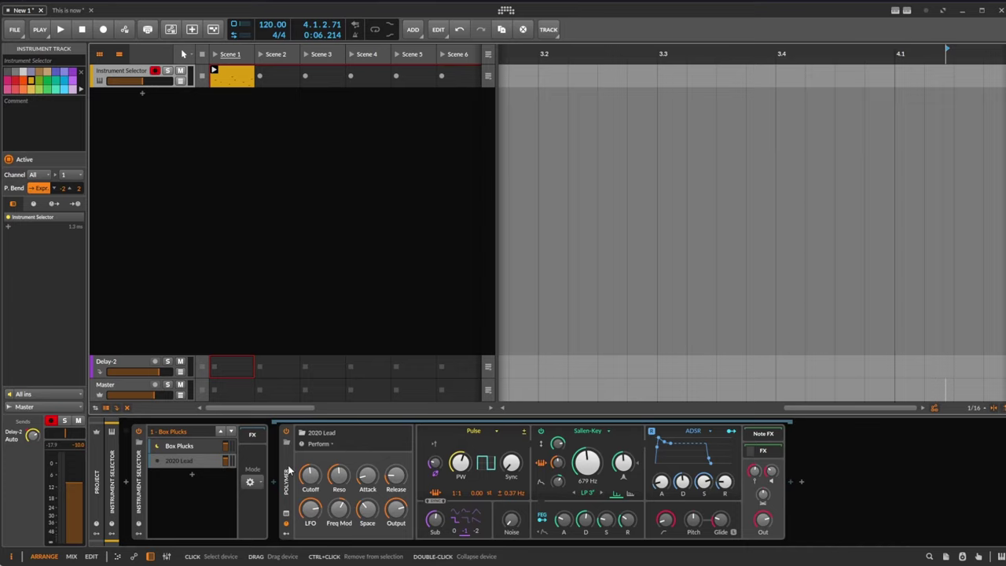
pyautogui.click(187, 461)
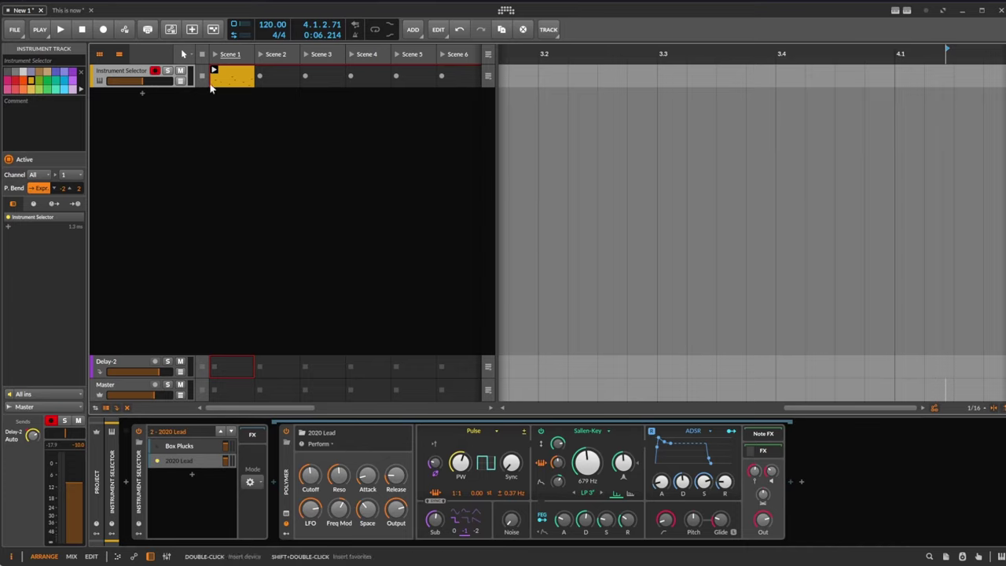
pyautogui.click(214, 71)
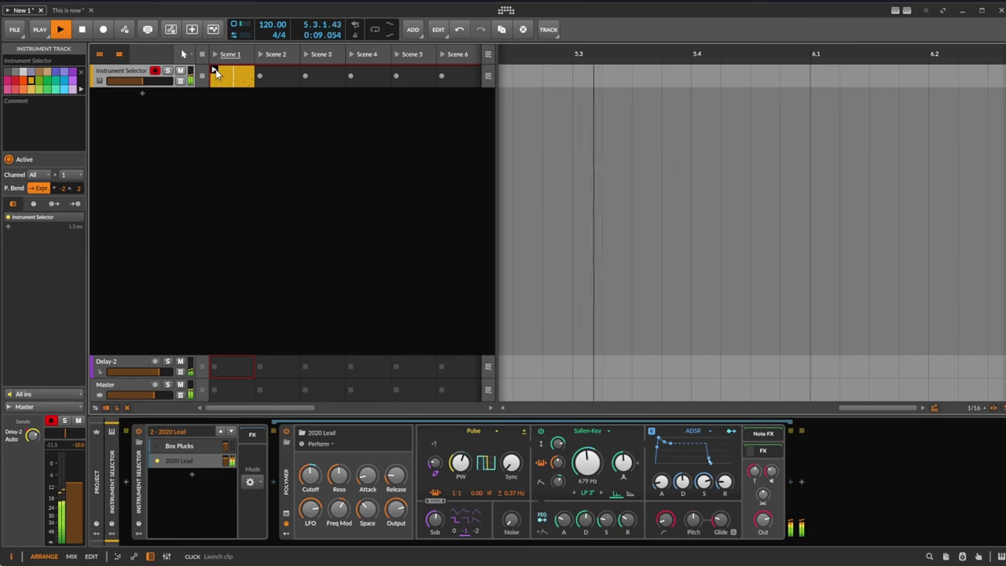
pyautogui.press('space')
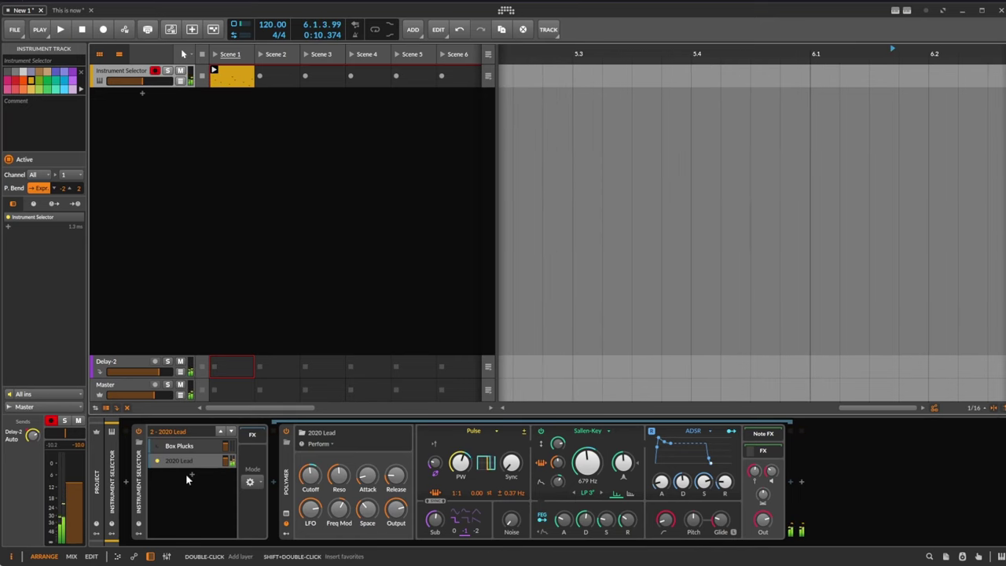
# Step: Search 'bell', preview the bell presets, and load Bell Finga into a third layer
pyautogui.doubleClick(187, 474)
pyautogui.write('bell')
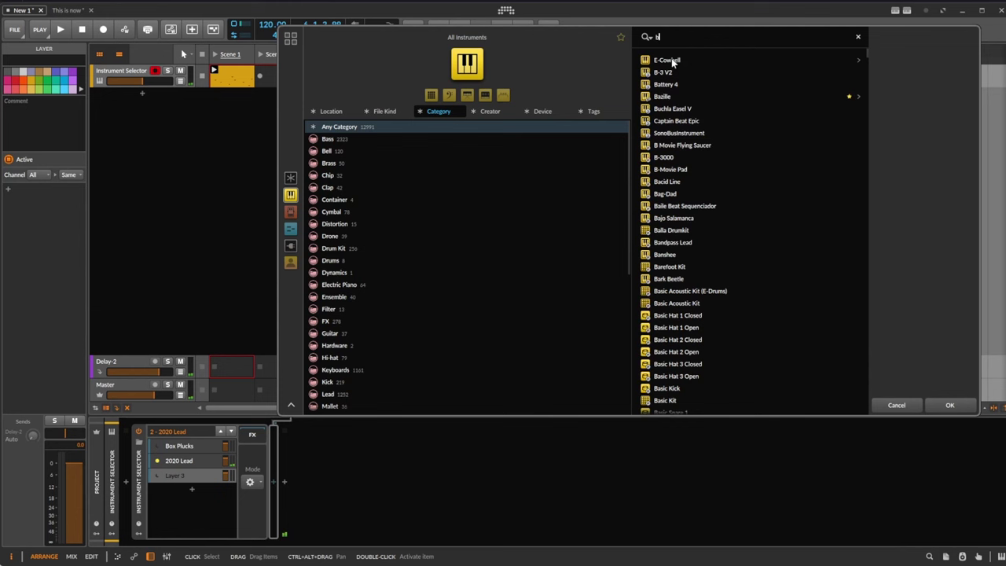
pyautogui.click(671, 60)
pyautogui.press('Down')
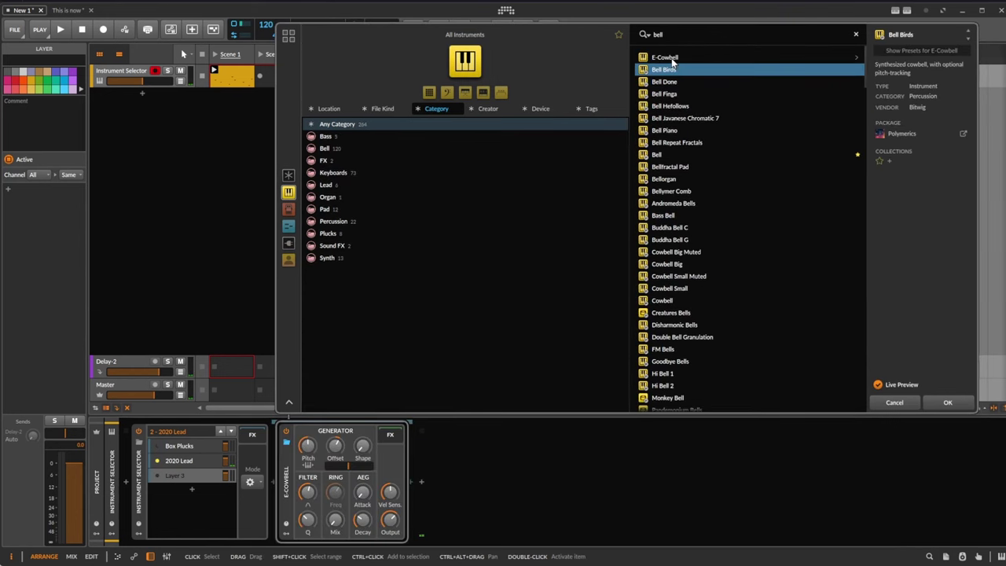
pyautogui.press('Down')
pyautogui.press('Down')
pyautogui.press('Down')
pyautogui.press('Up')
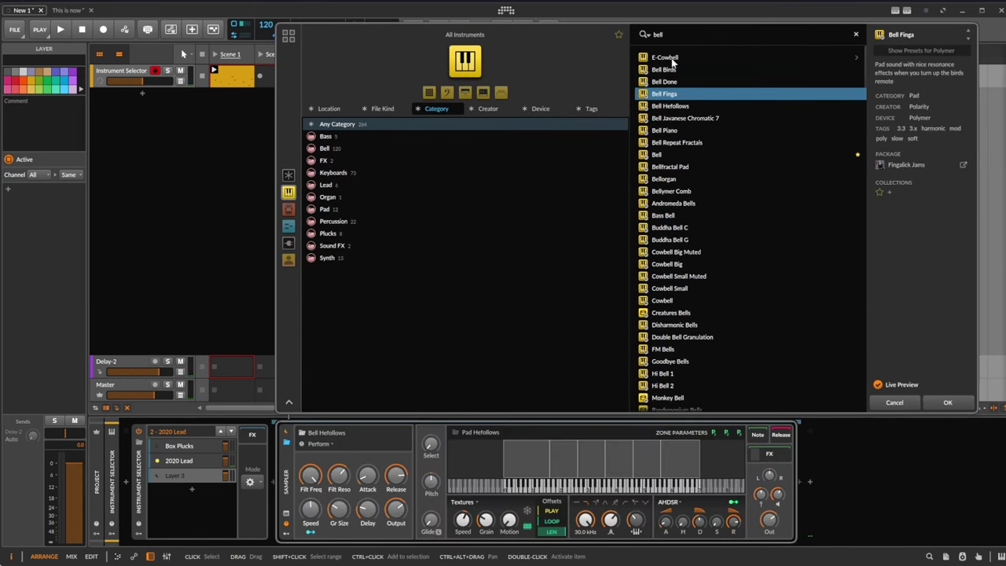
pyautogui.press('Return')
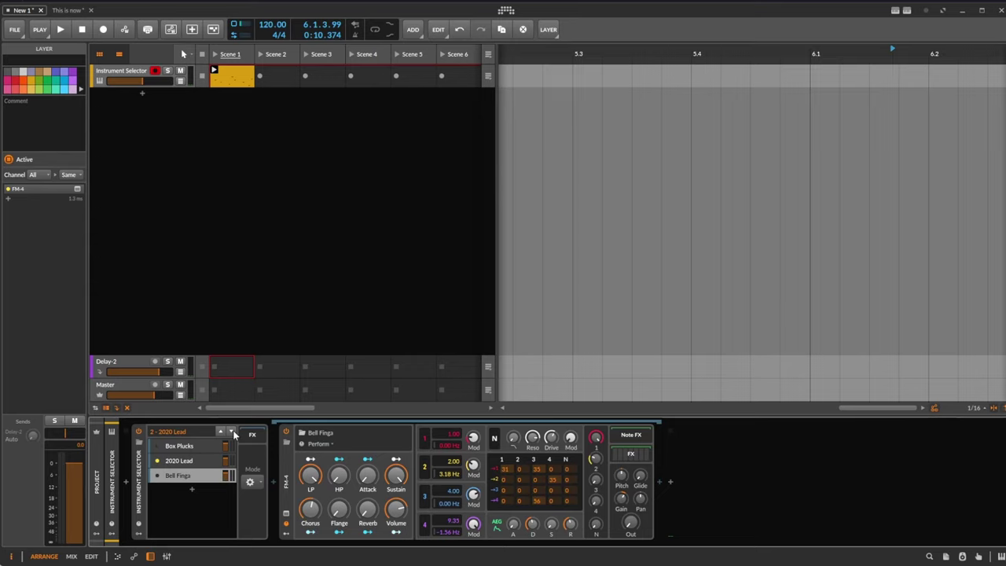
# Step: Audition Bell Finga on Scene 1, then add a Random modulator to the Instrument Selector
pyautogui.click(214, 73)
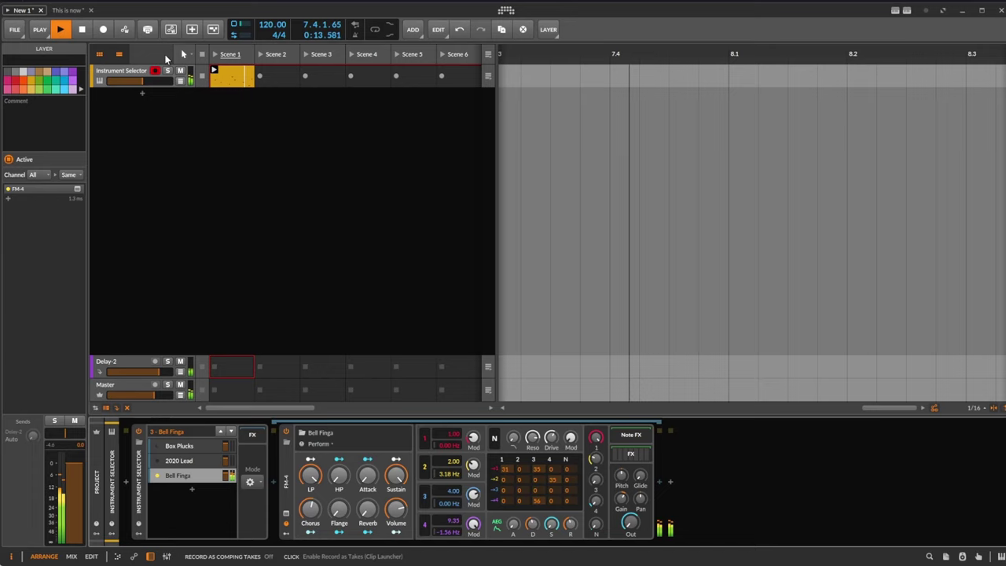
pyautogui.press('space')
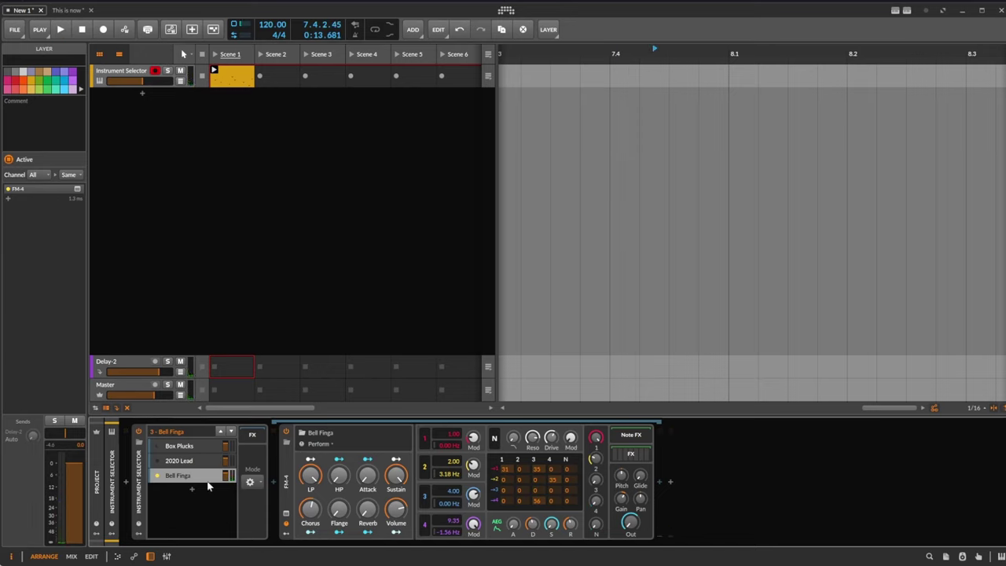
pyautogui.click(139, 526)
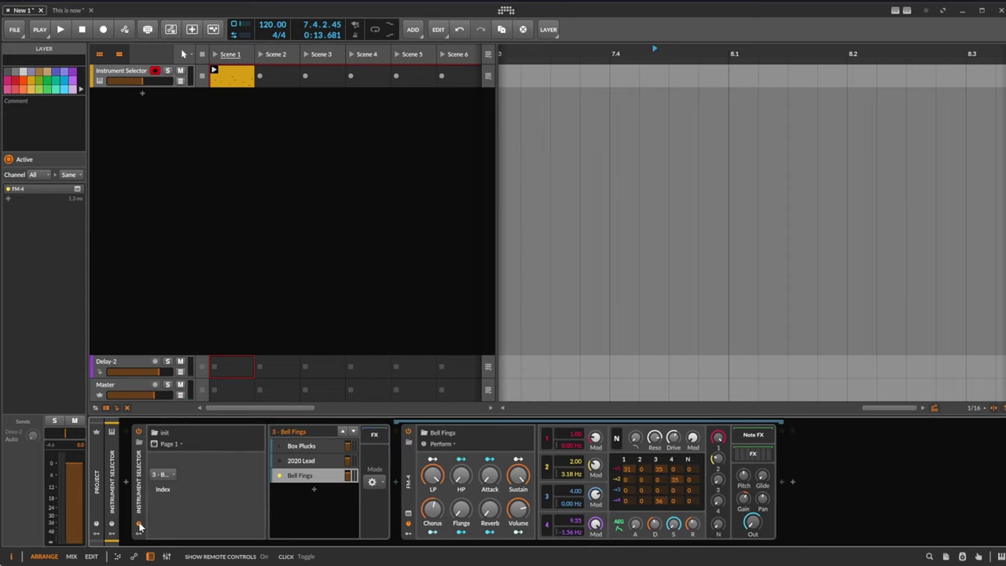
pyautogui.click(137, 535)
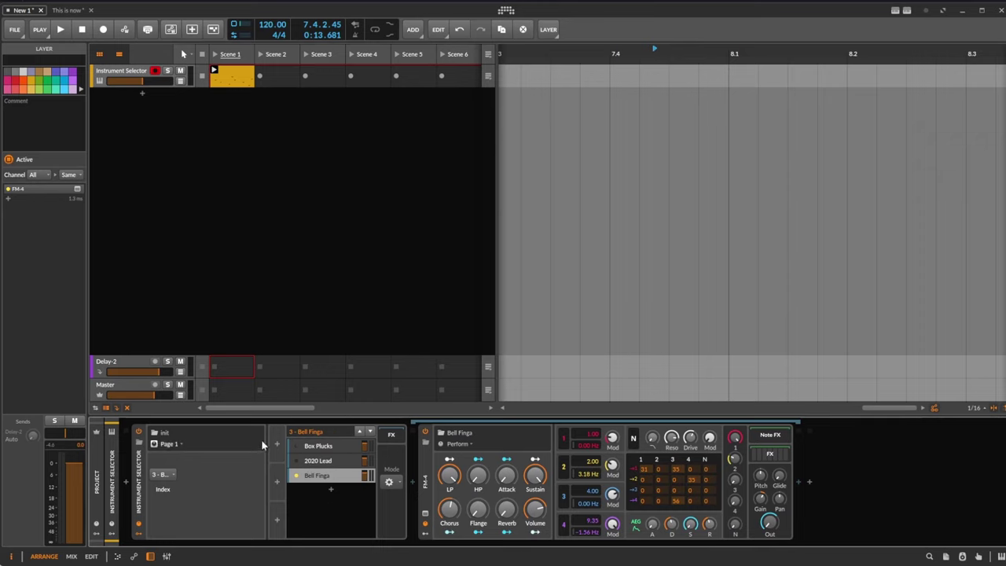
pyautogui.click(276, 480)
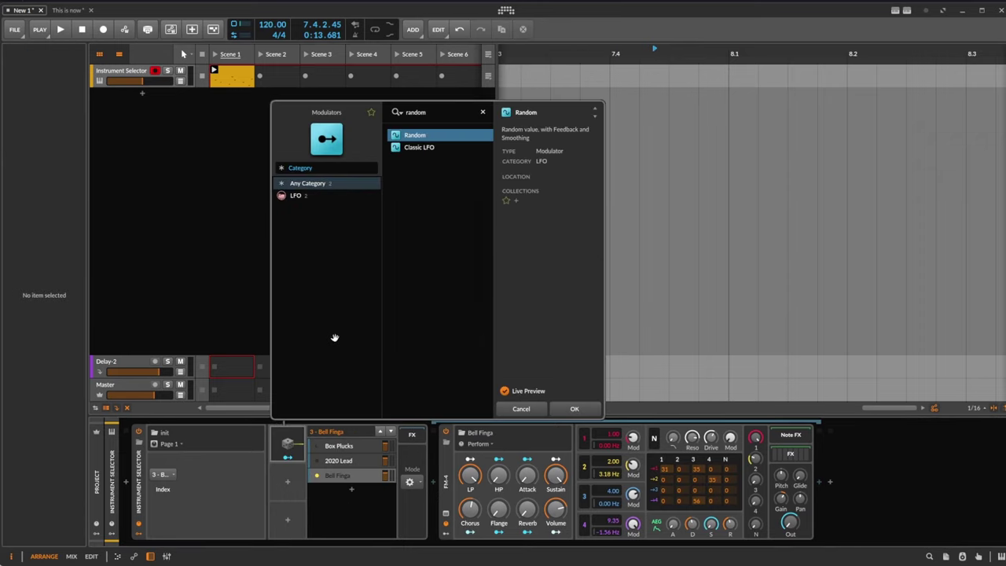
pyautogui.press('Return')
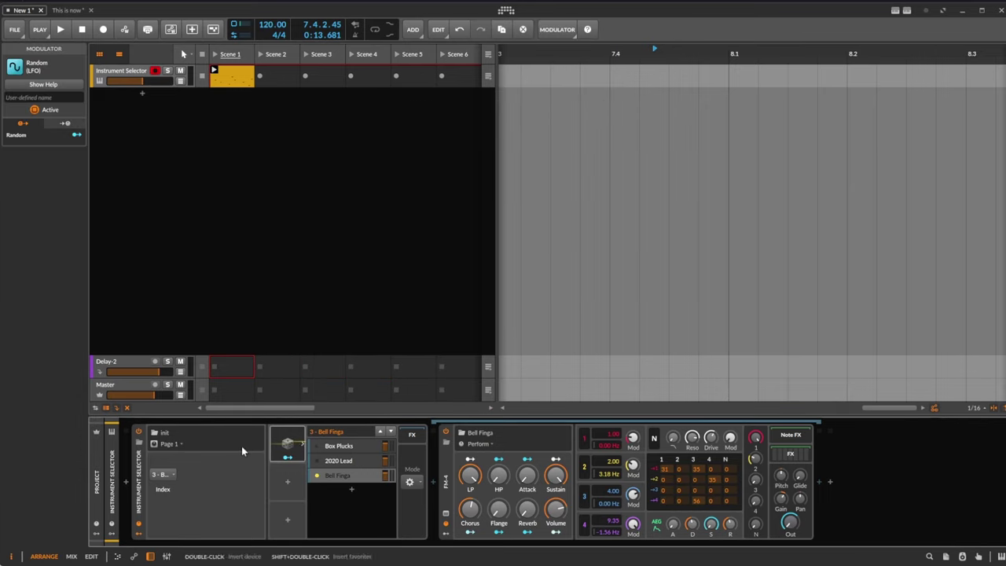
# Step: Map the Random modulator onto the layer Index with a 2.000 amount
pyautogui.click(288, 460)
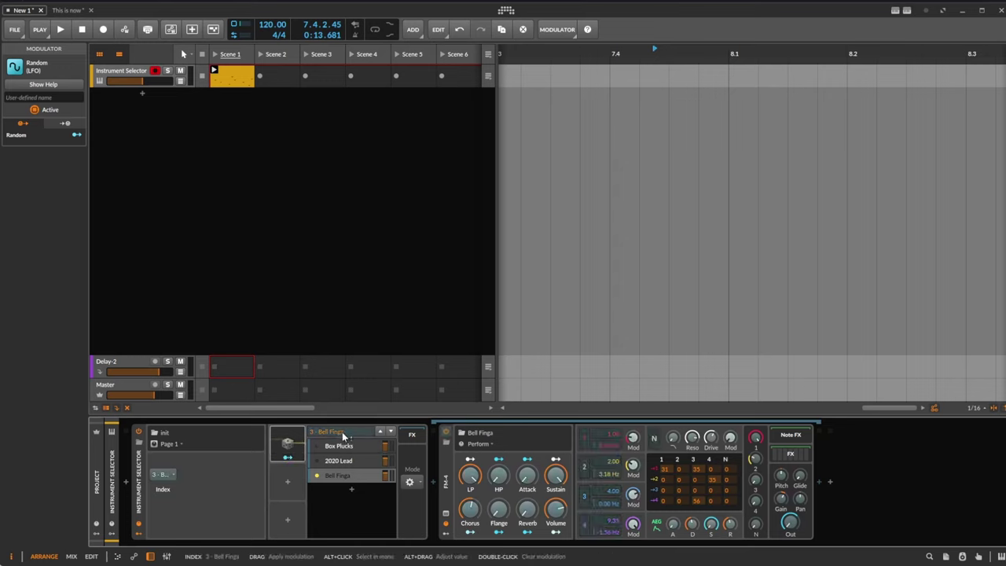
pyautogui.moveTo(353, 438); pyautogui.dragTo(353, 434)
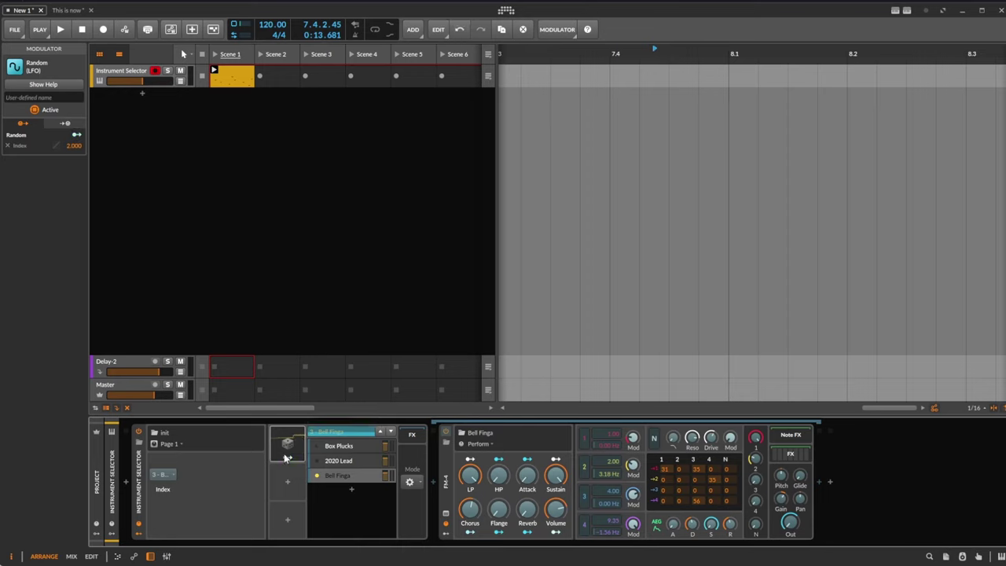
pyautogui.click(288, 457)
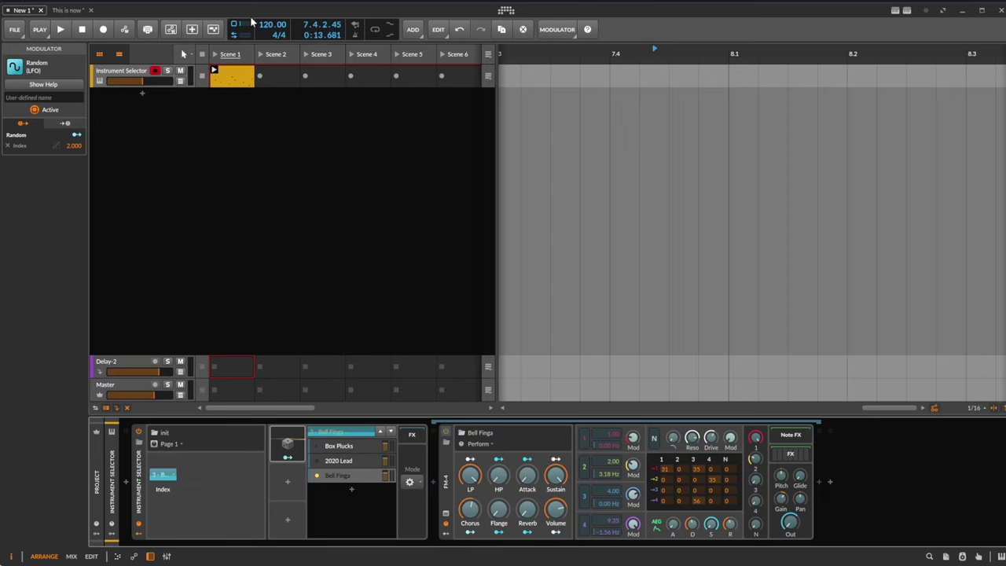
# Step: Launch Scene 1 and flip the Random-to-Index modulation amount from 2.000 to -2.00
pyautogui.click(288, 459)
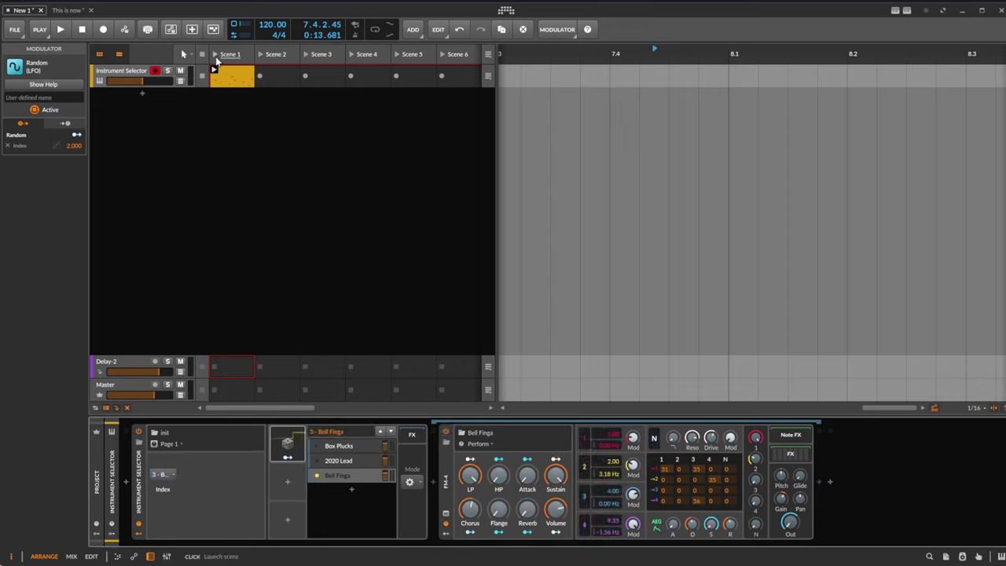
pyautogui.click(215, 53)
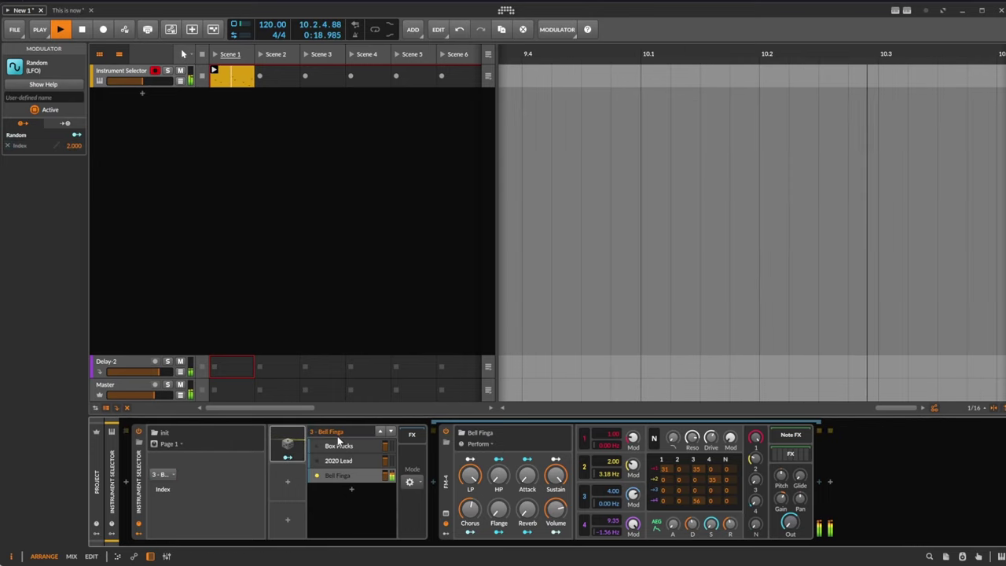
pyautogui.click(290, 459)
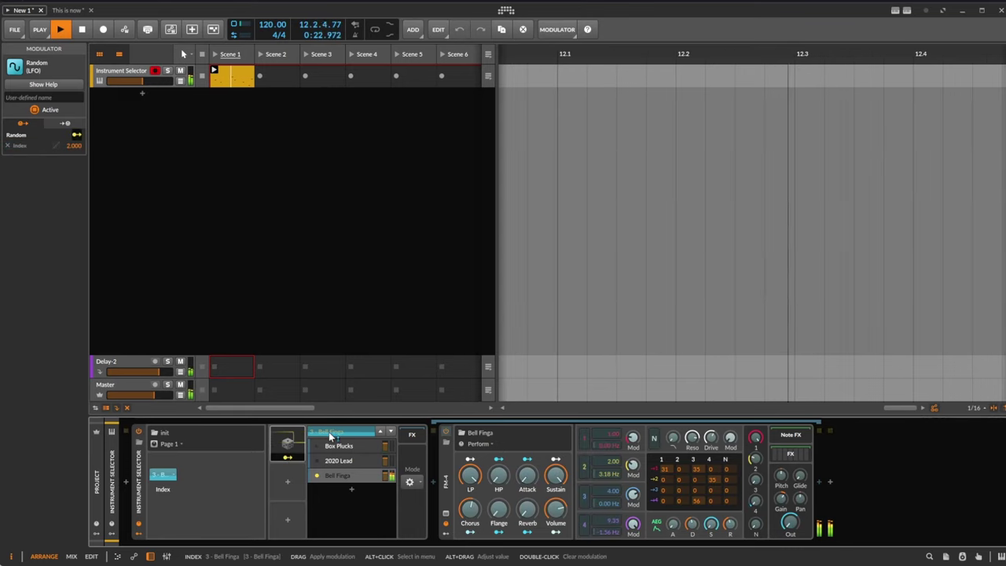
pyautogui.moveTo(330, 436)
pyautogui.mouseDown()
pyautogui.moveTo(330, 483)
pyautogui.moveTo(342, 404)
pyautogui.moveTo(332, 448)
pyautogui.mouseUp()
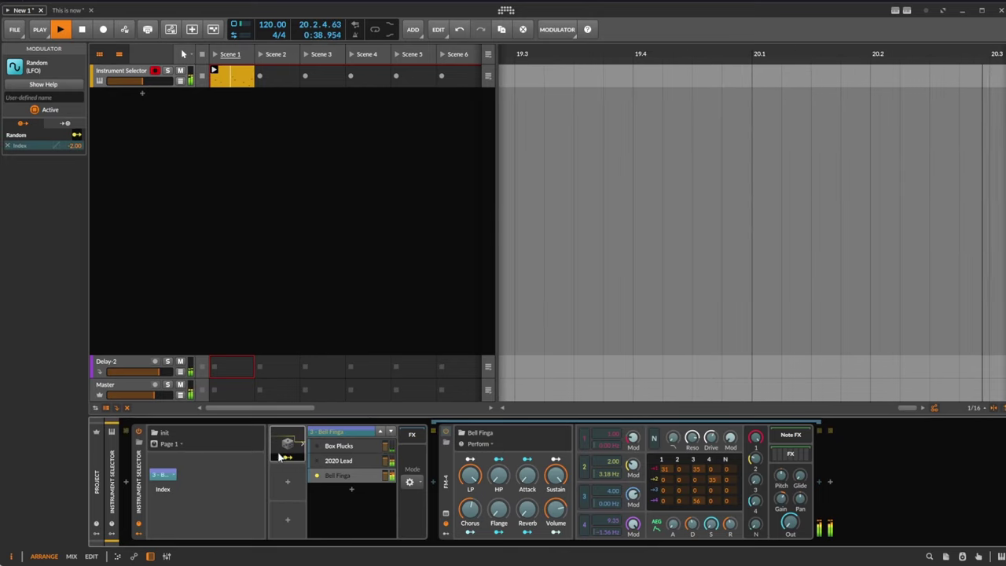
# Step: Raise the Random modulator's rate to about 20.89, listen, then stop playback
pyautogui.click(302, 442)
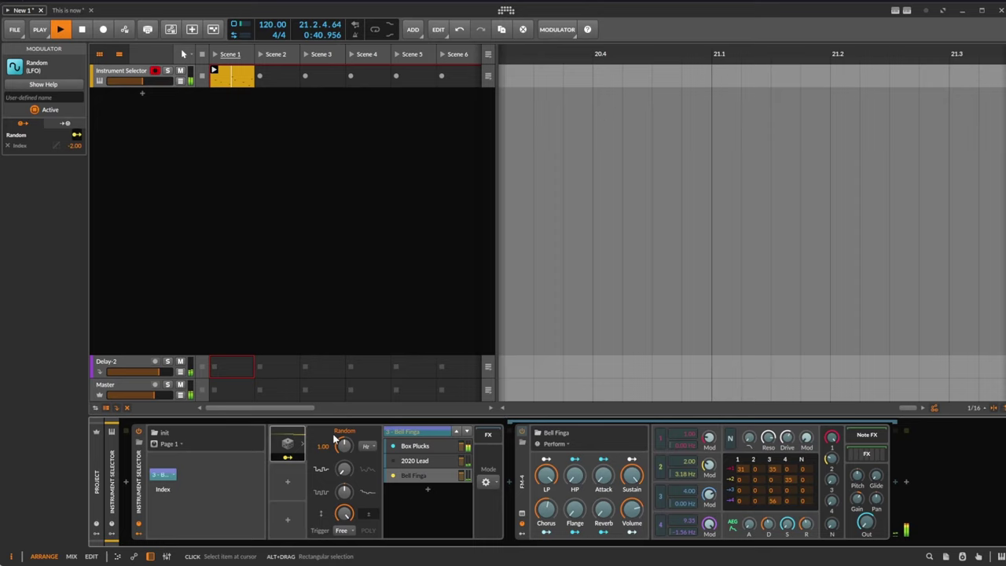
pyautogui.moveTo(344, 444); pyautogui.dragTo(343, 397)
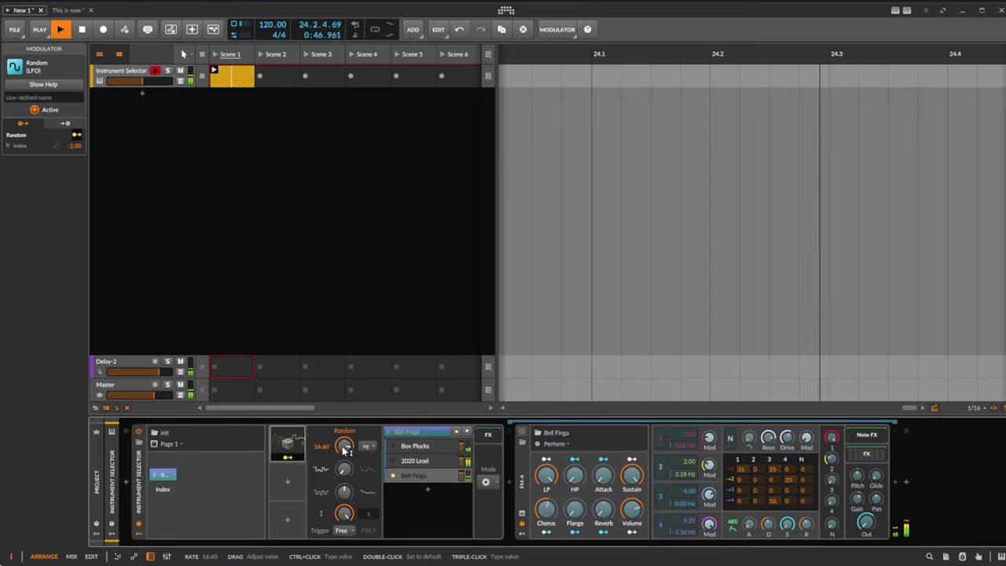
pyautogui.scroll(5, 343, 447)
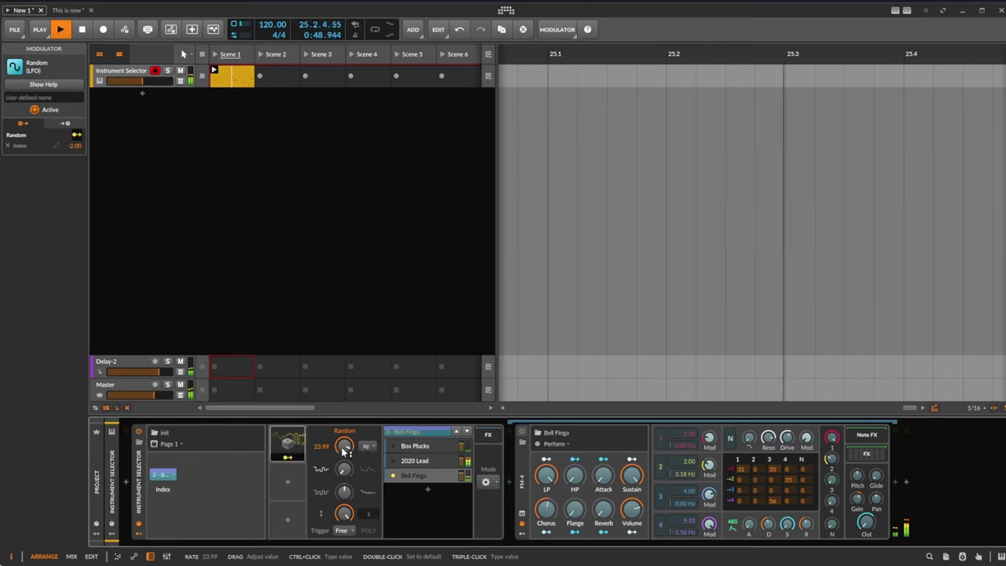
pyautogui.moveTo(344, 446)
pyautogui.mouseDown()
pyautogui.moveTo(343, 427)
pyautogui.moveTo(346, 447)
pyautogui.mouseUp()
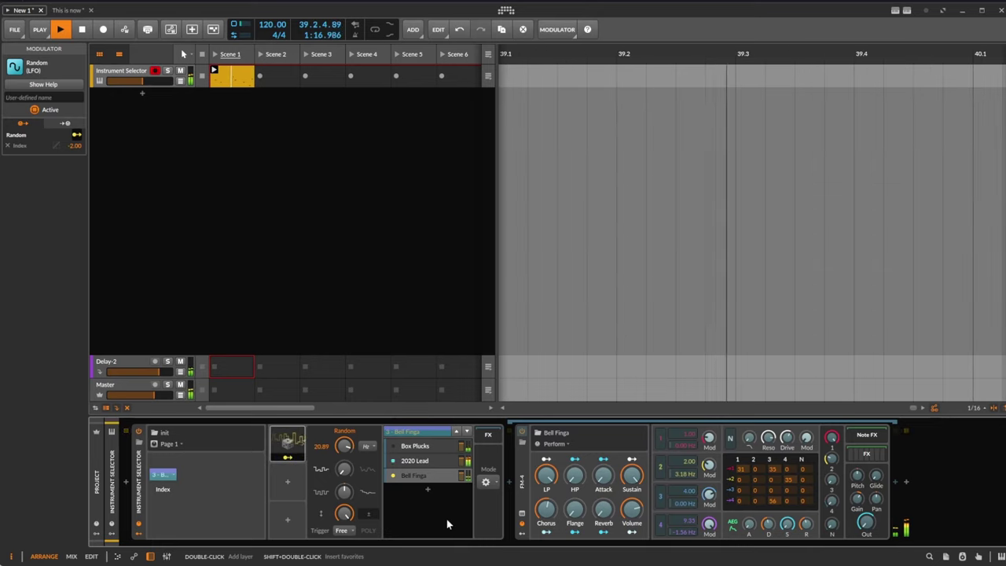
pyautogui.press('space')
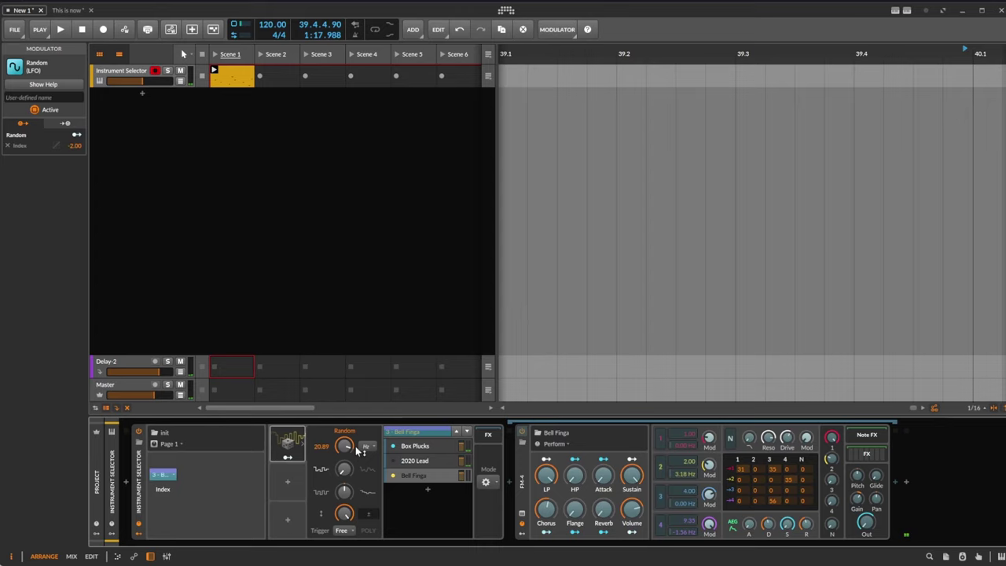
# Step: Delete the Random modulator and set the selector mode to Round-robin
pyautogui.rightClick(292, 444)
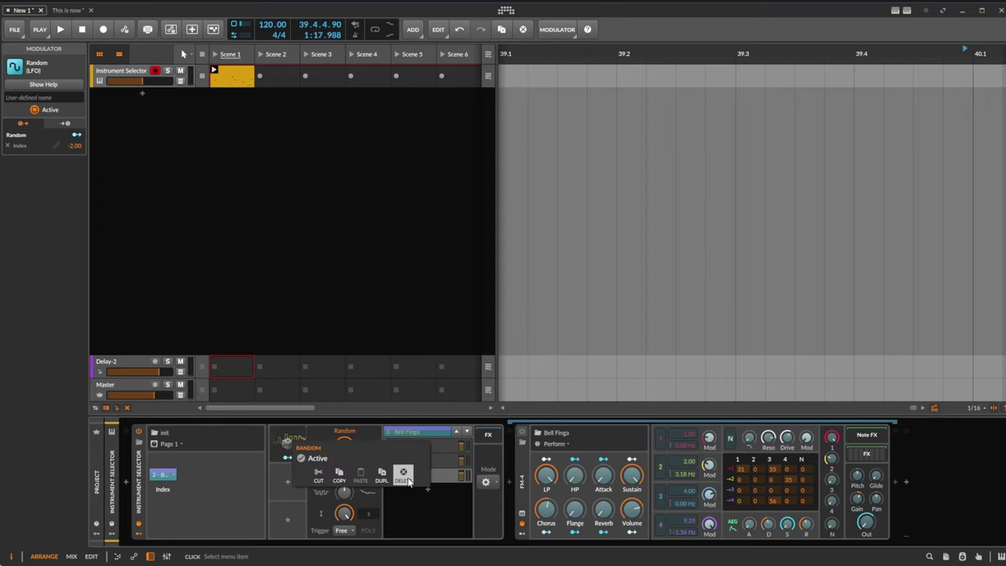
pyautogui.click(403, 475)
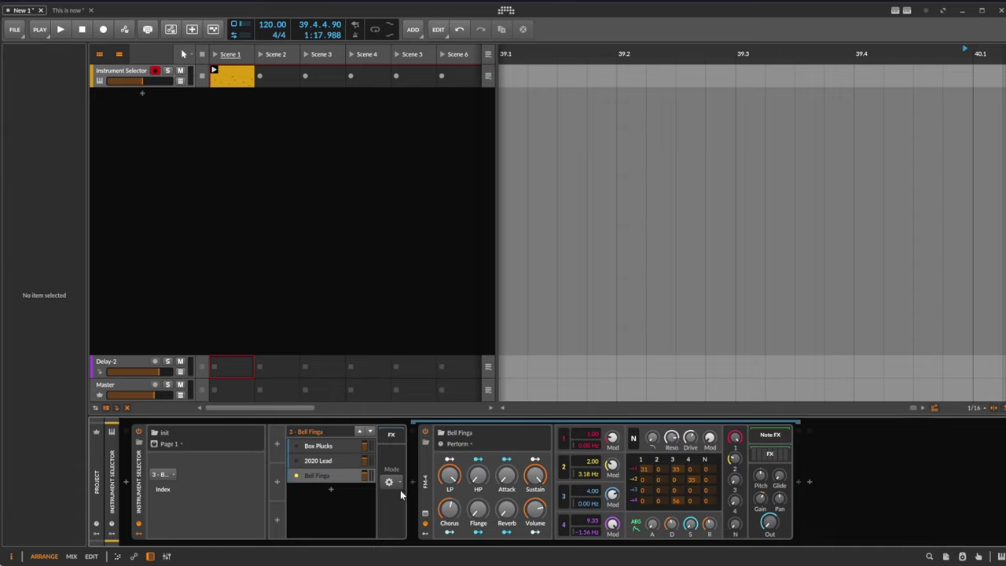
pyautogui.click(392, 482)
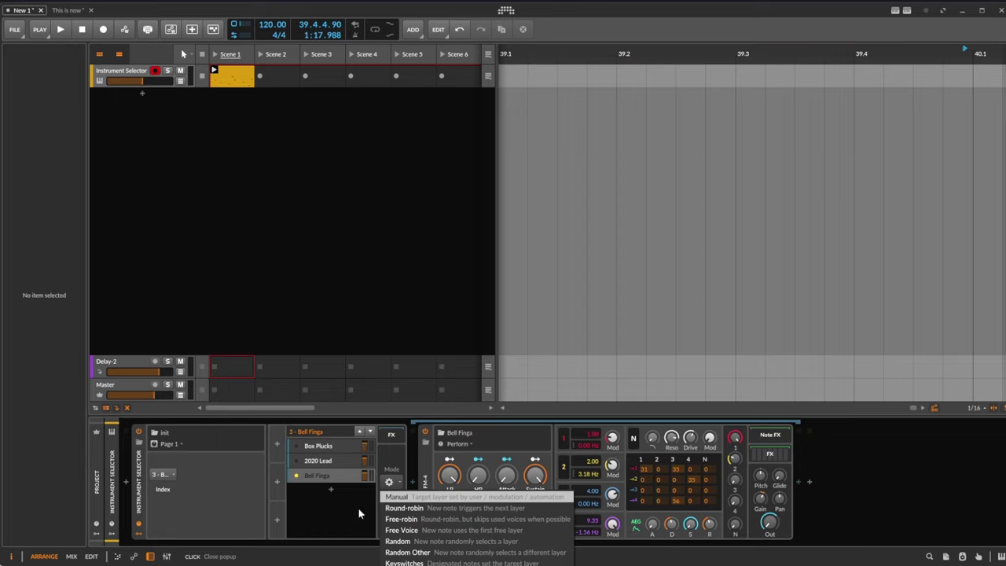
pyautogui.click(507, 509)
# Step: Launch Scene 1 and switch the selector mode to Random
pyautogui.click(216, 54)
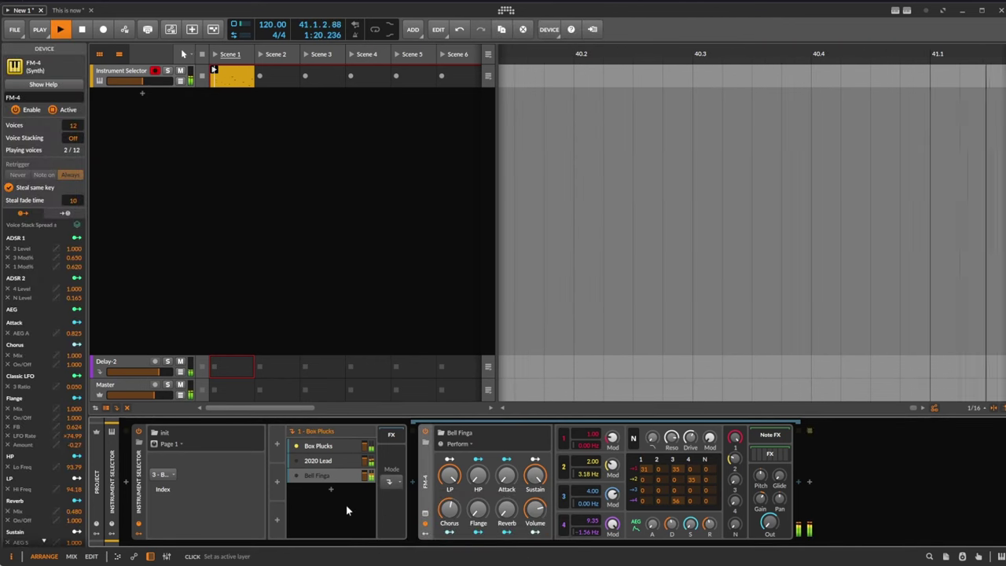
pyautogui.click(392, 483)
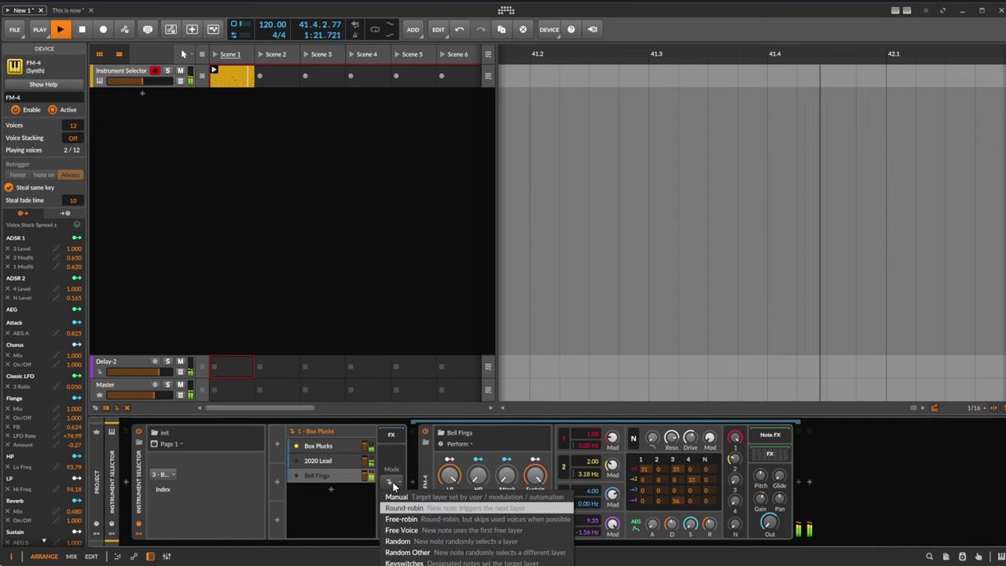
pyautogui.click(424, 541)
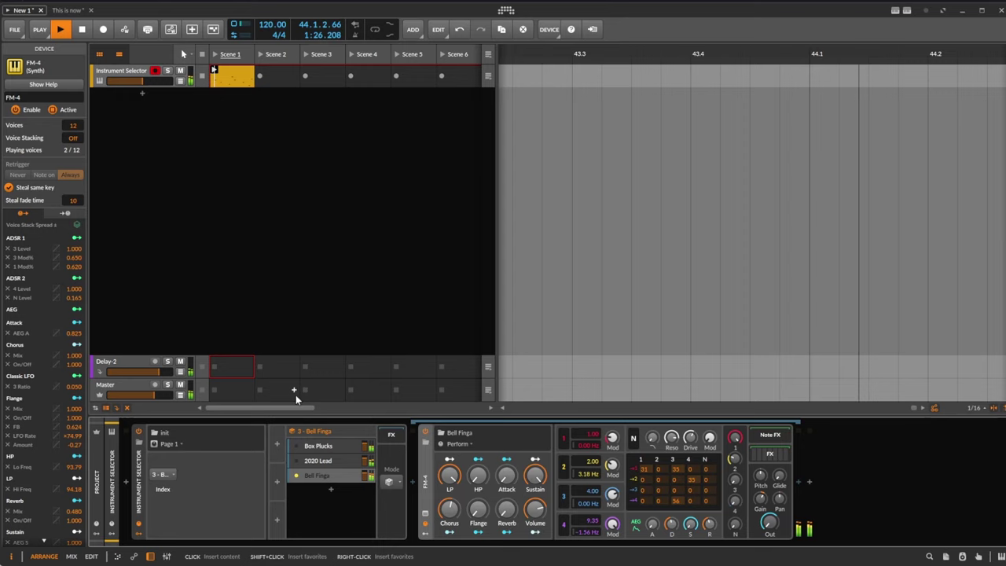
# Step: Activate Box Plucks then Bell Finga, stop Scene 1, and set the selector mode to Program Change
pyautogui.click(326, 446)
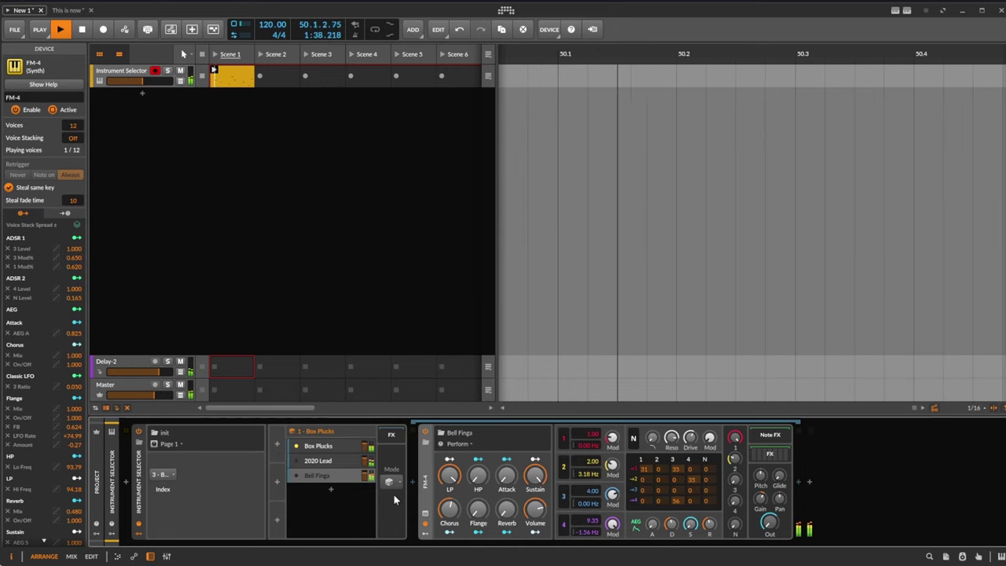
pyautogui.click(359, 478)
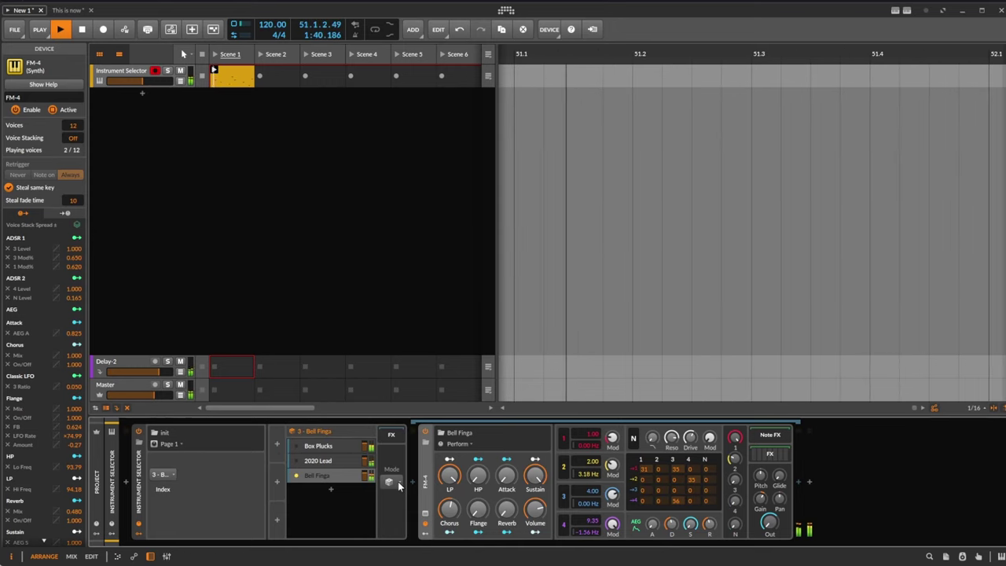
pyautogui.click(388, 481)
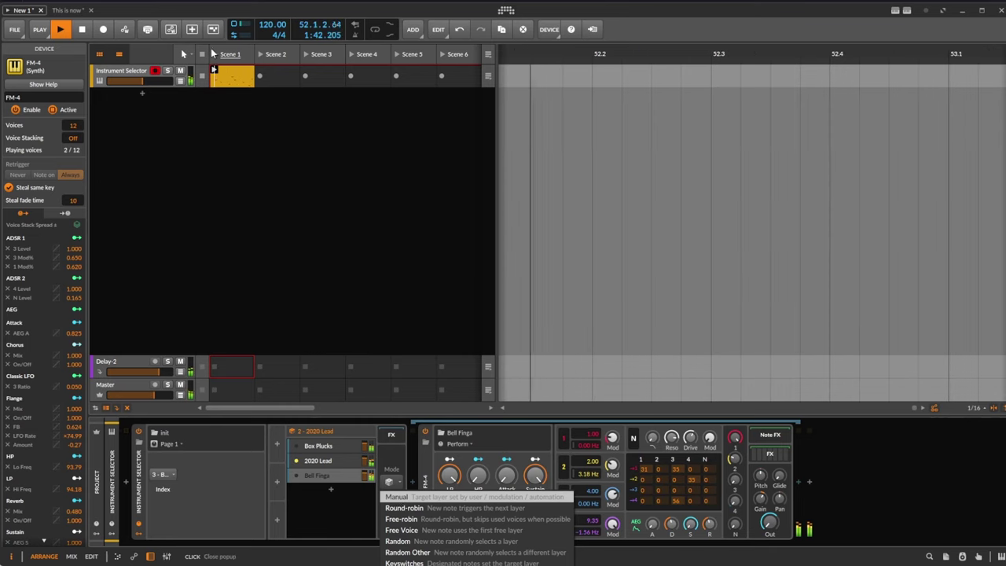
pyautogui.click(293, 187)
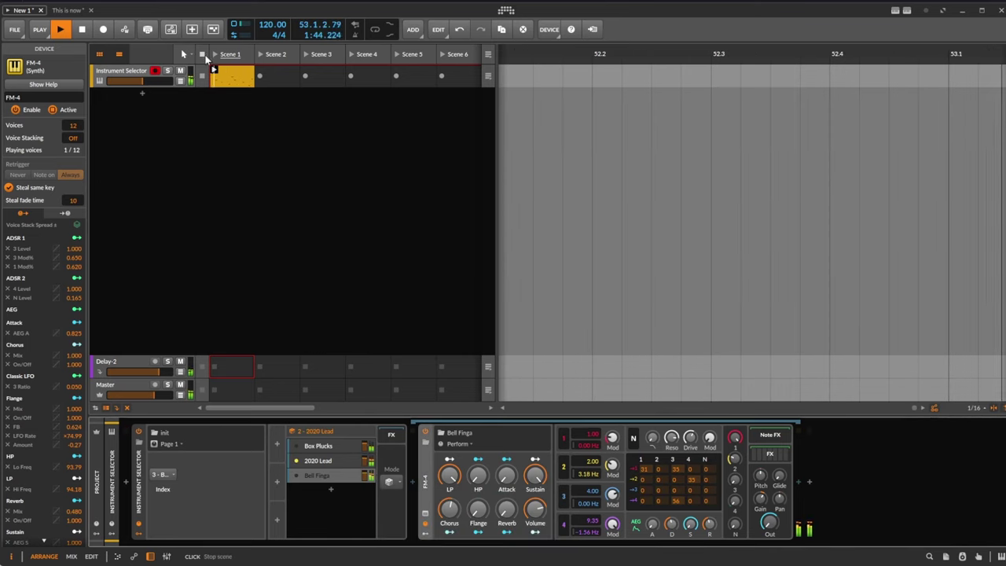
pyautogui.click(397, 480)
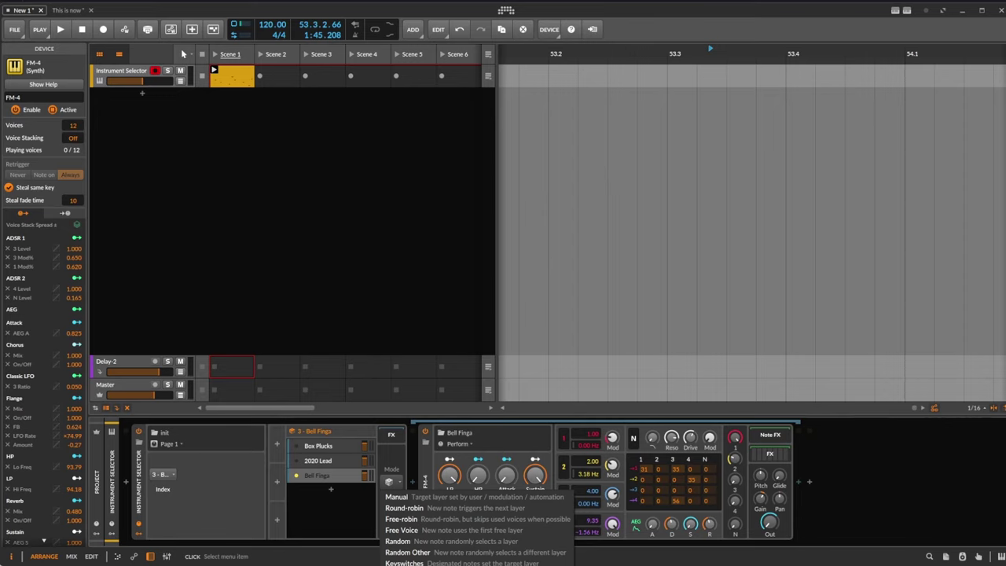
pyautogui.click(183, 53)
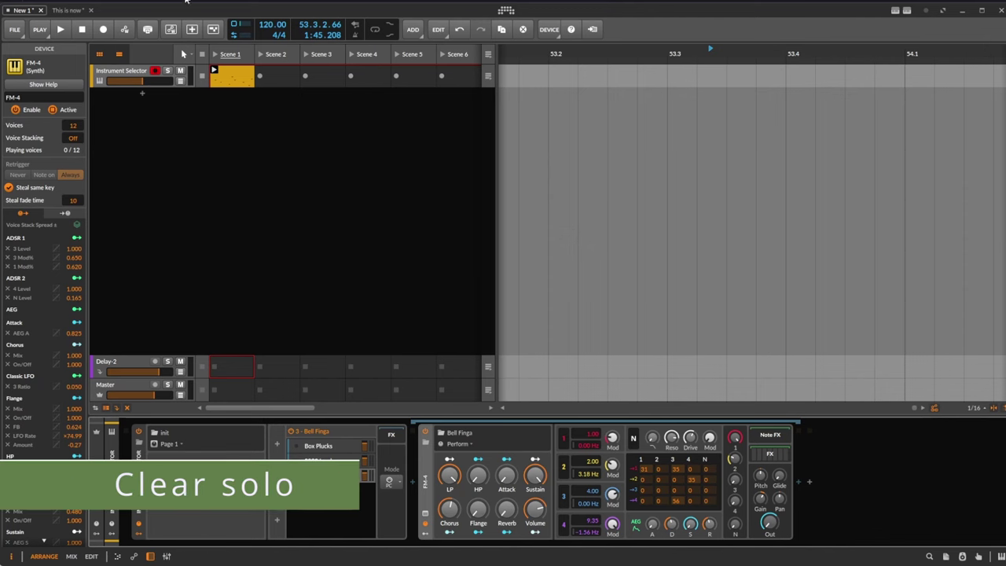
# Step: Return to the 'This is now' project and toggle solo on the Vocals track
pyautogui.click(68, 10)
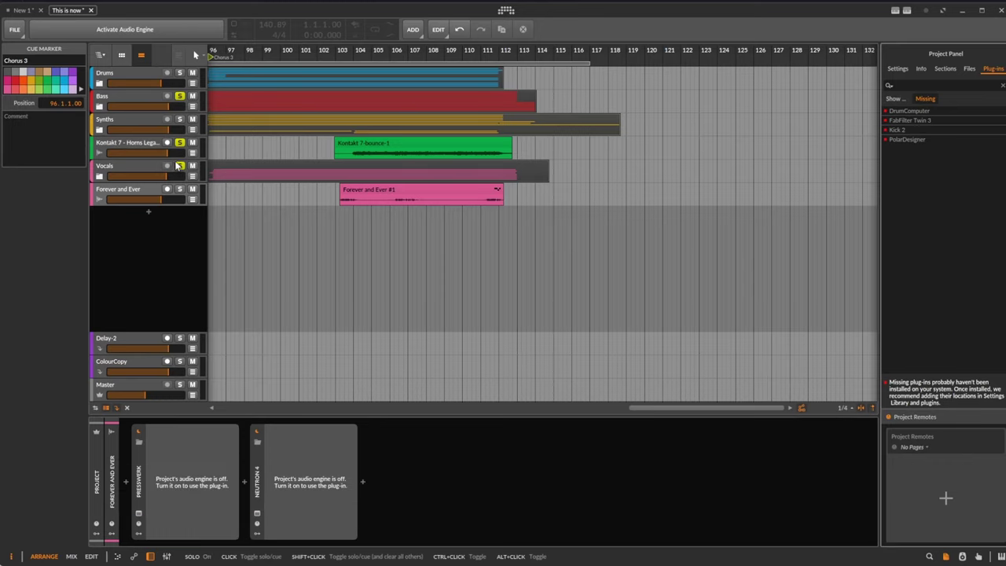
pyautogui.click(179, 165)
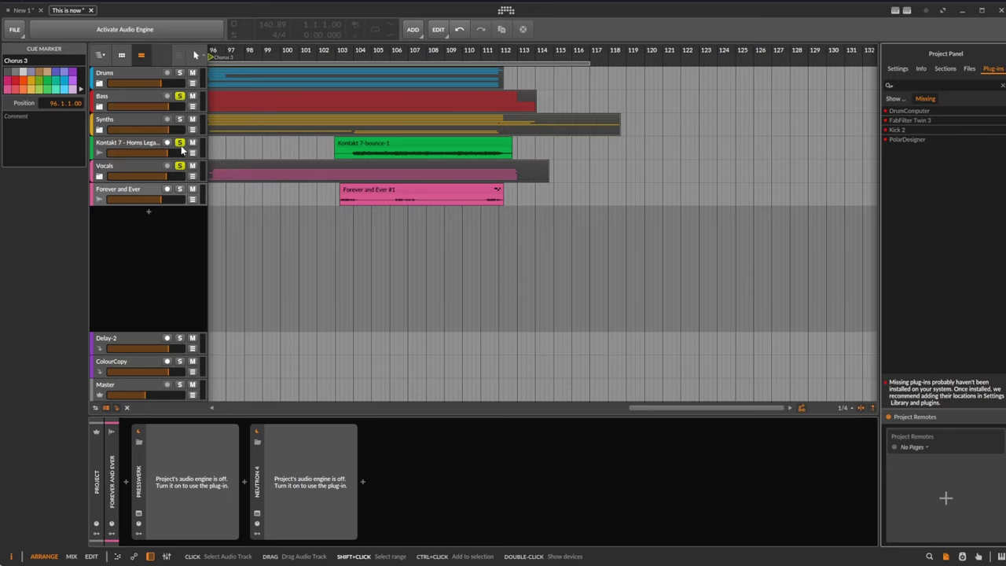